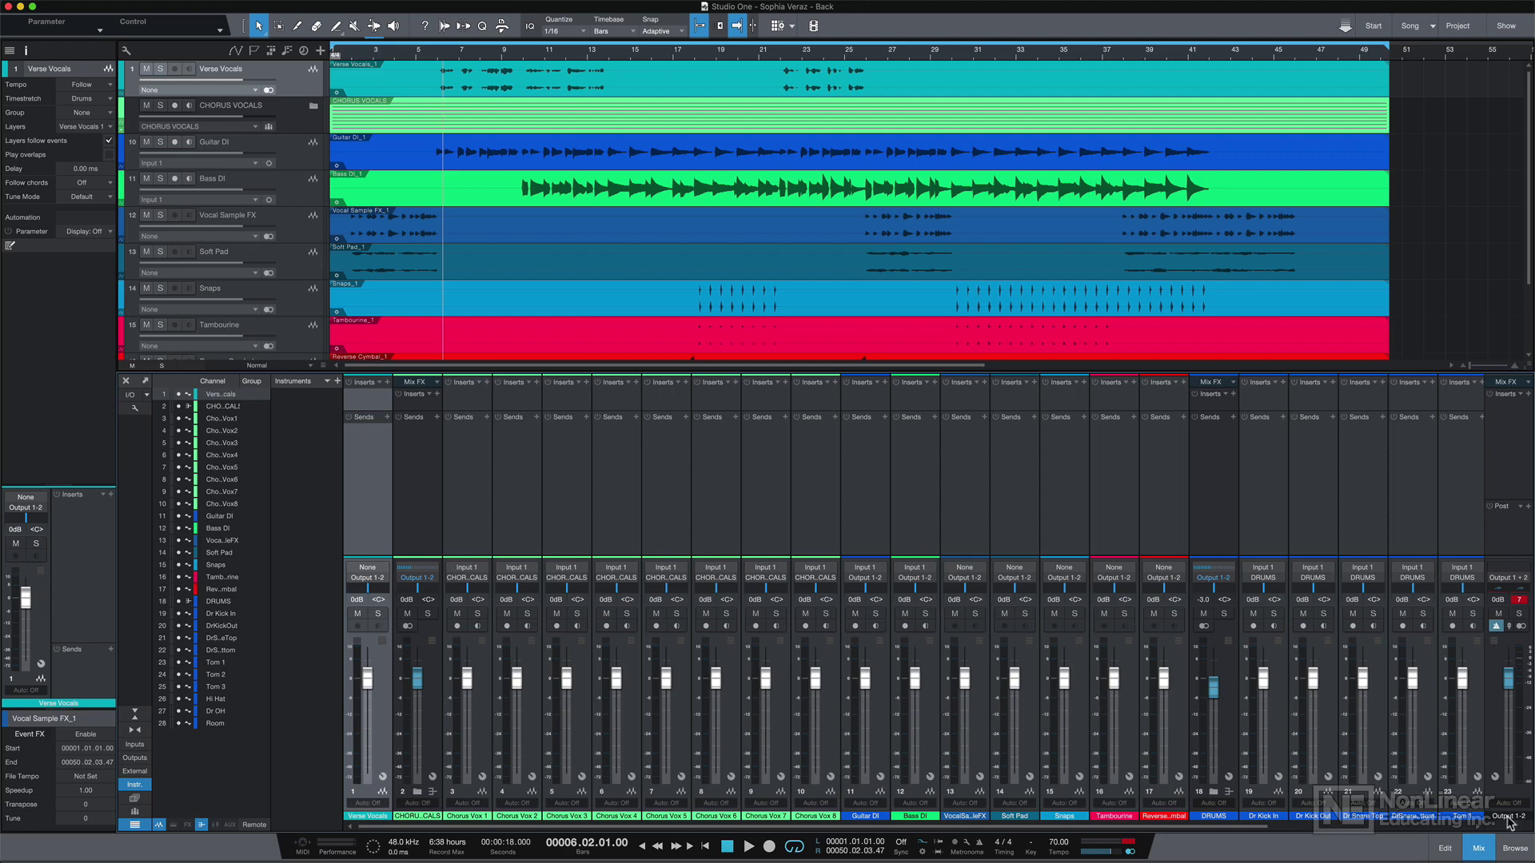
# - Hide and reshow the mixer, then float it as a separate window and dock it back
pyautogui.click(1478, 848)
pyautogui.click(1405, 819)
pyautogui.press('F3')
pyautogui.press('F3')
pyautogui.press('F3')
pyautogui.press('F3')
pyautogui.press('F3')
pyautogui.press('F3')
pyautogui.click(149, 382)
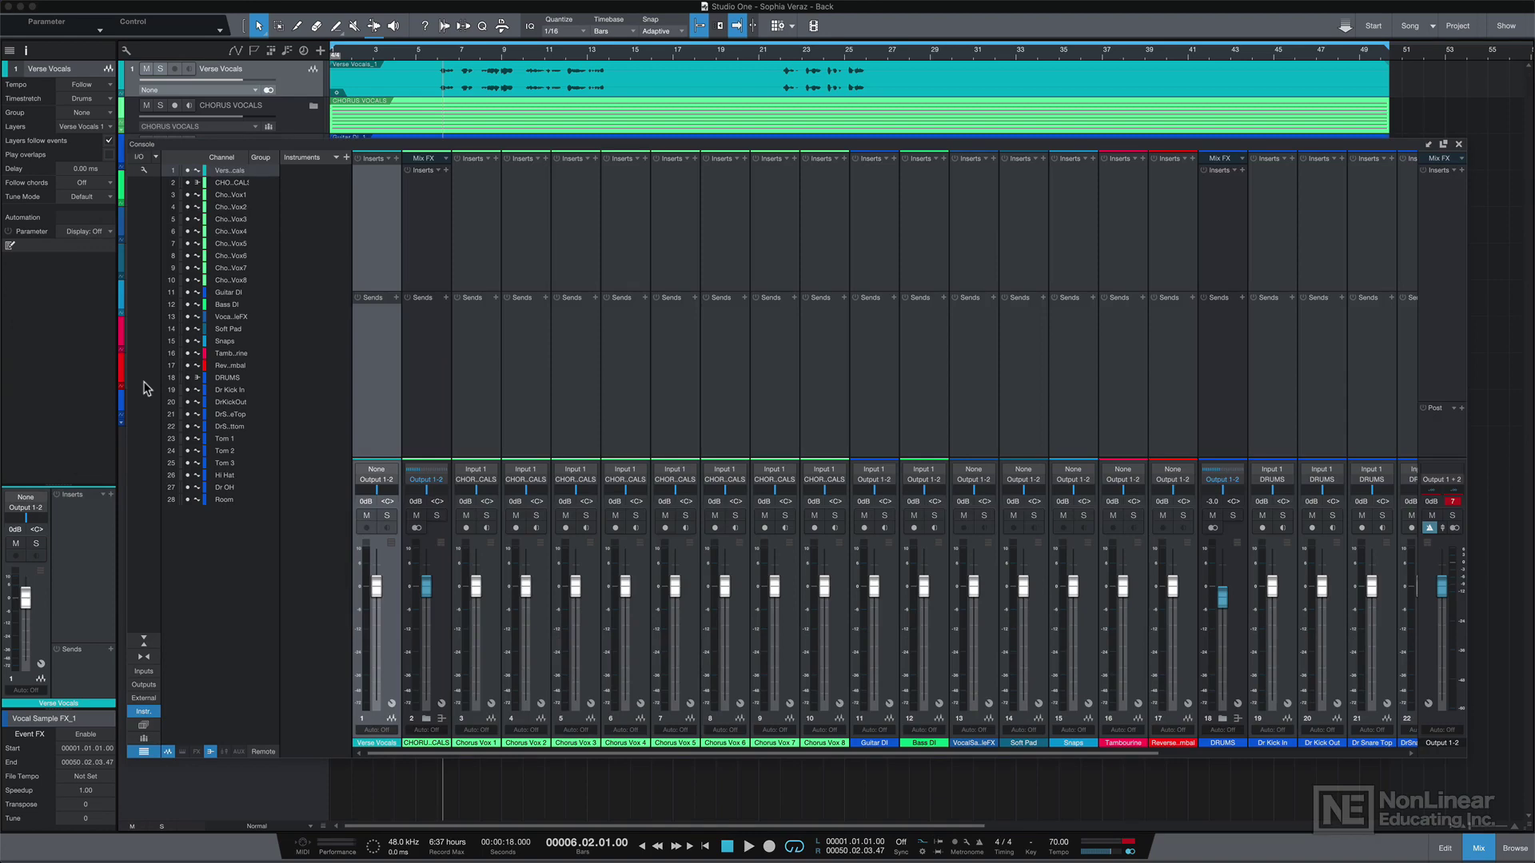
pyautogui.moveTo(429, 146); pyautogui.dragTo(368, 245)
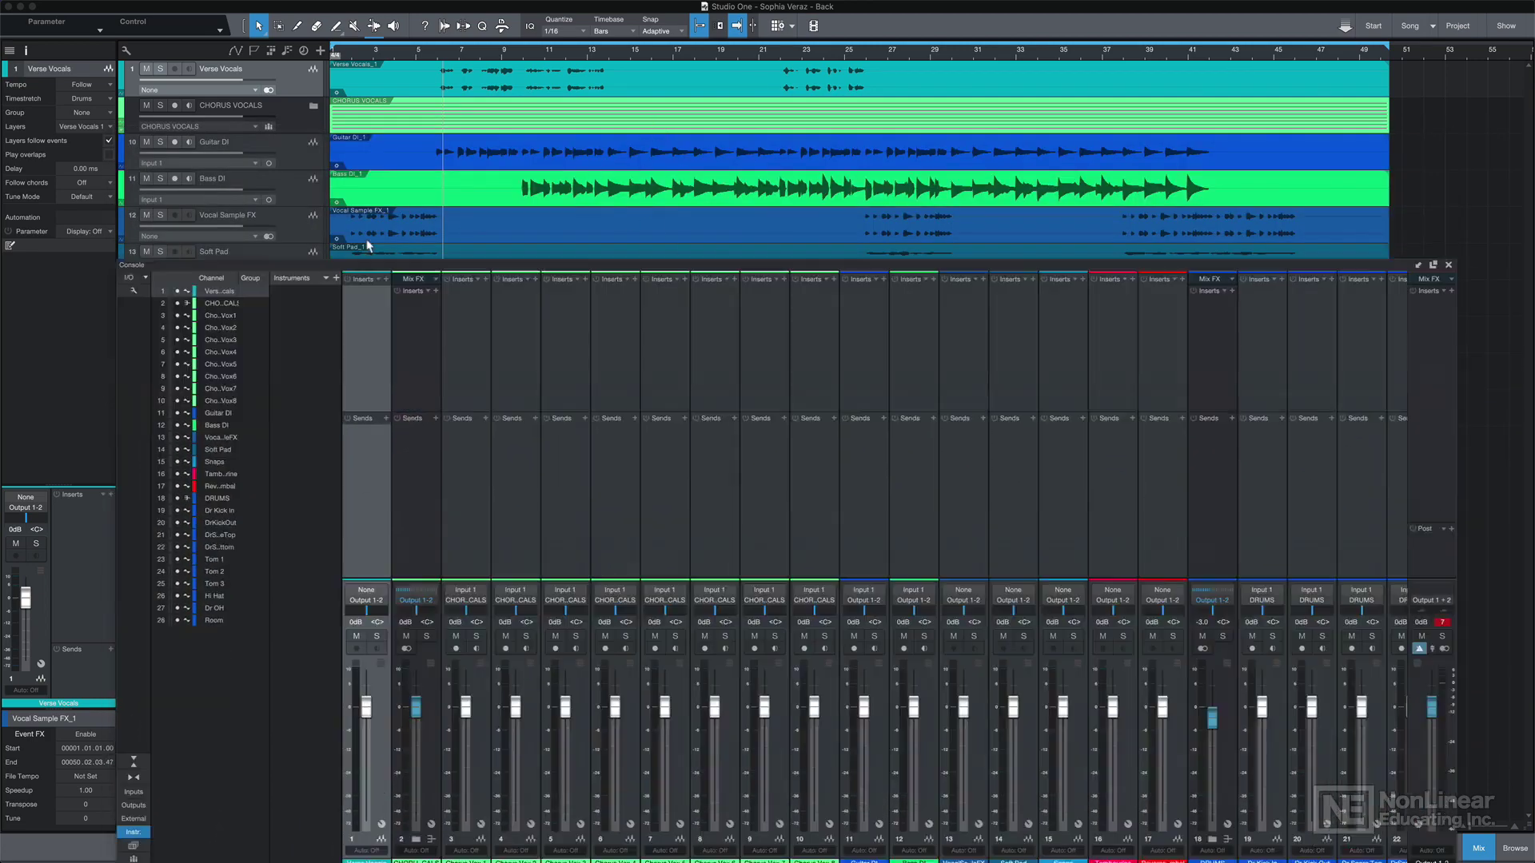
pyautogui.click(1417, 265)
# - Step the channel selection down through the chorus vocals and back up to Chorus Vox 8
pyautogui.press('Down')
pyautogui.press('Down')
pyautogui.press('Down')
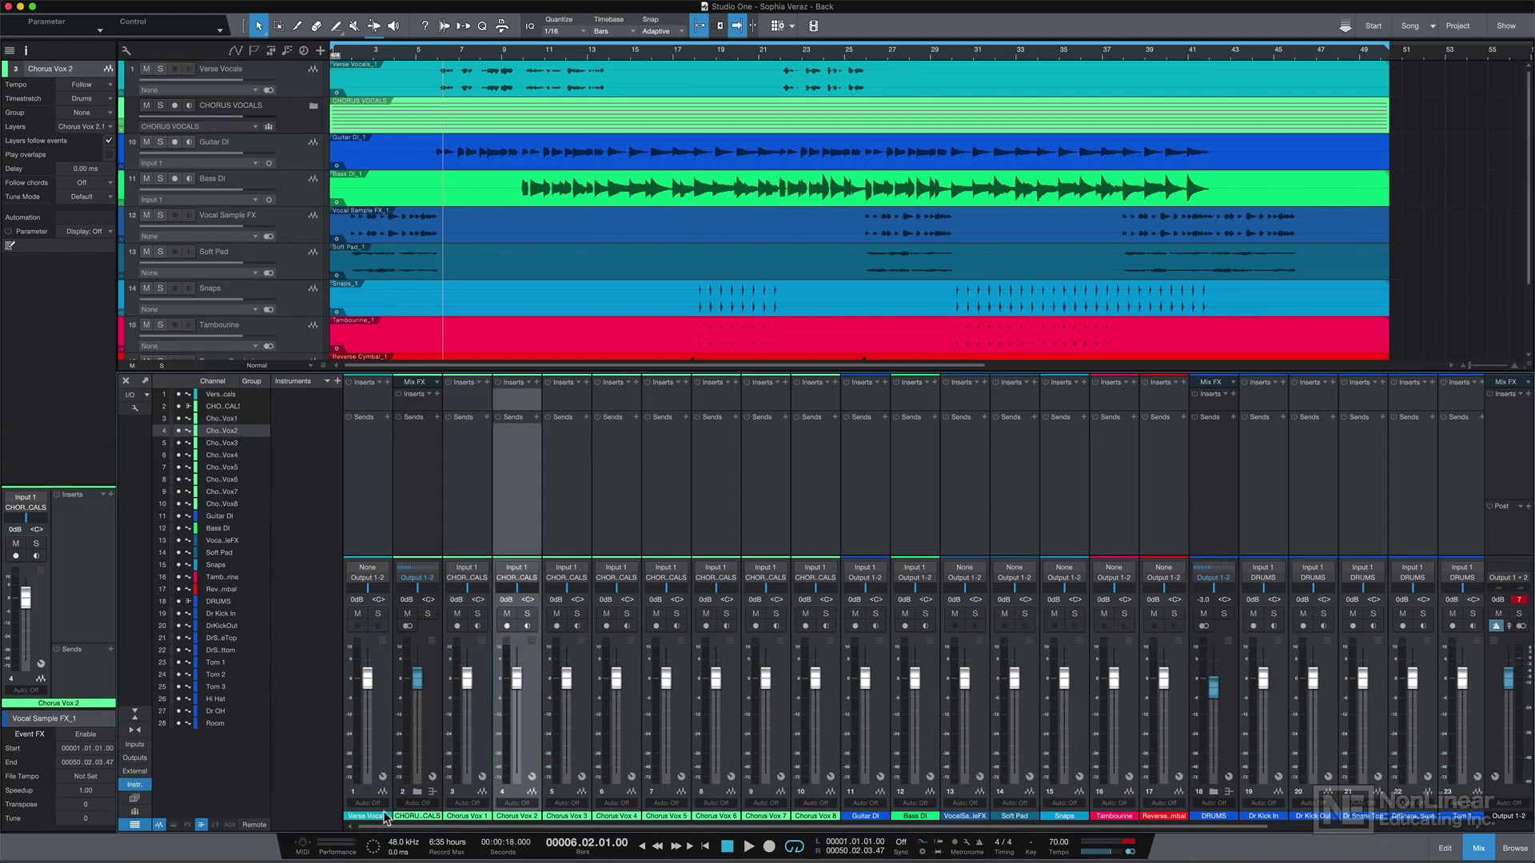
pyautogui.press('Down')
pyautogui.press('Down')
pyautogui.press('Down')
pyautogui.press('Down')
pyautogui.press('Down')
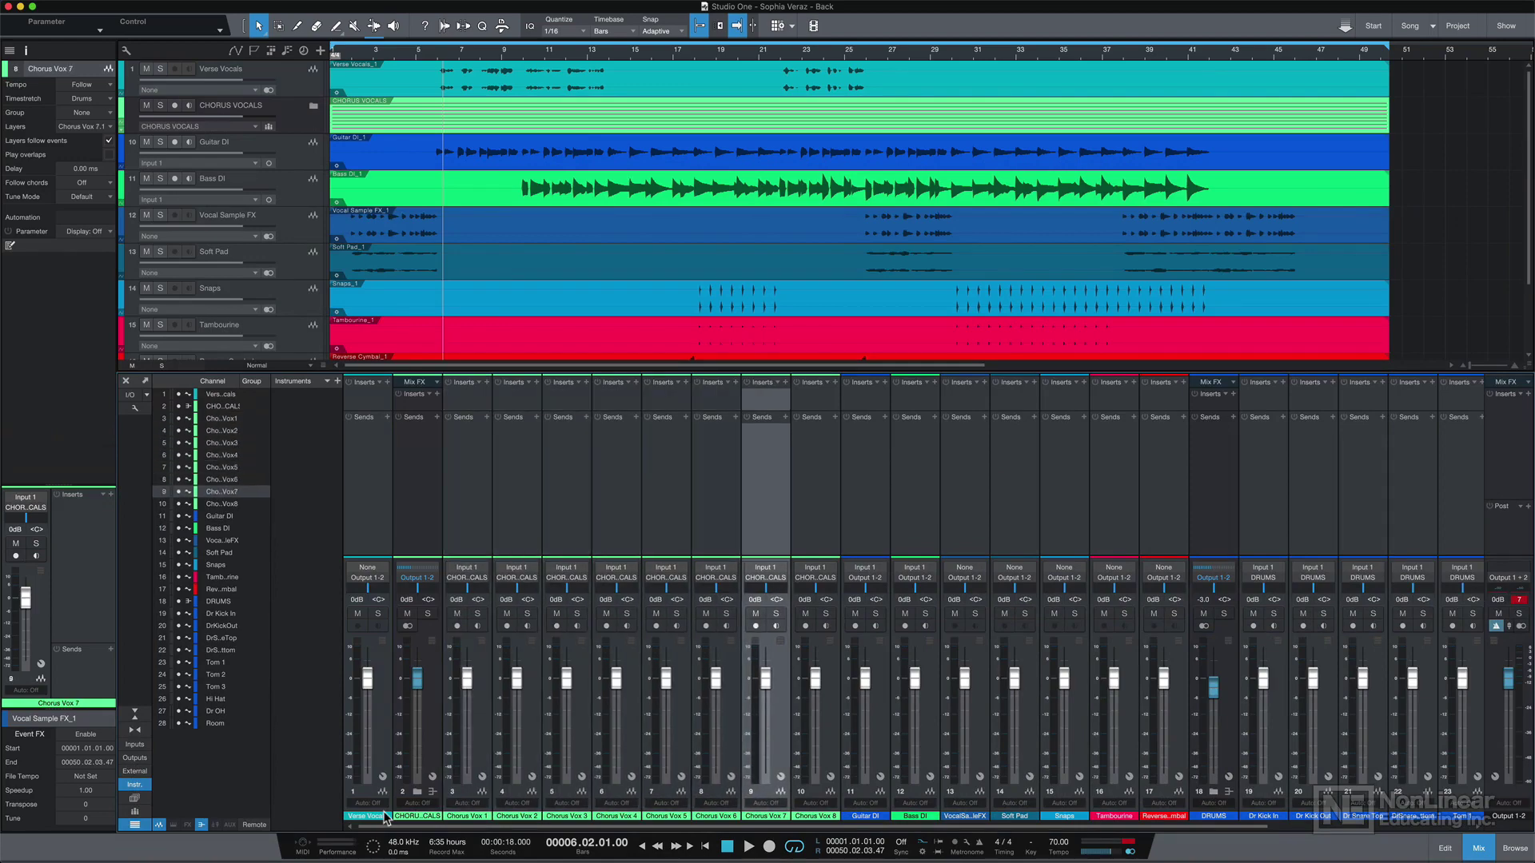
pyautogui.press('Down')
pyautogui.press('Down')
pyautogui.press('Down')
pyautogui.press('Down')
pyautogui.press('Down')
pyautogui.press('Up')
pyautogui.press('Up')
pyautogui.press('Up')
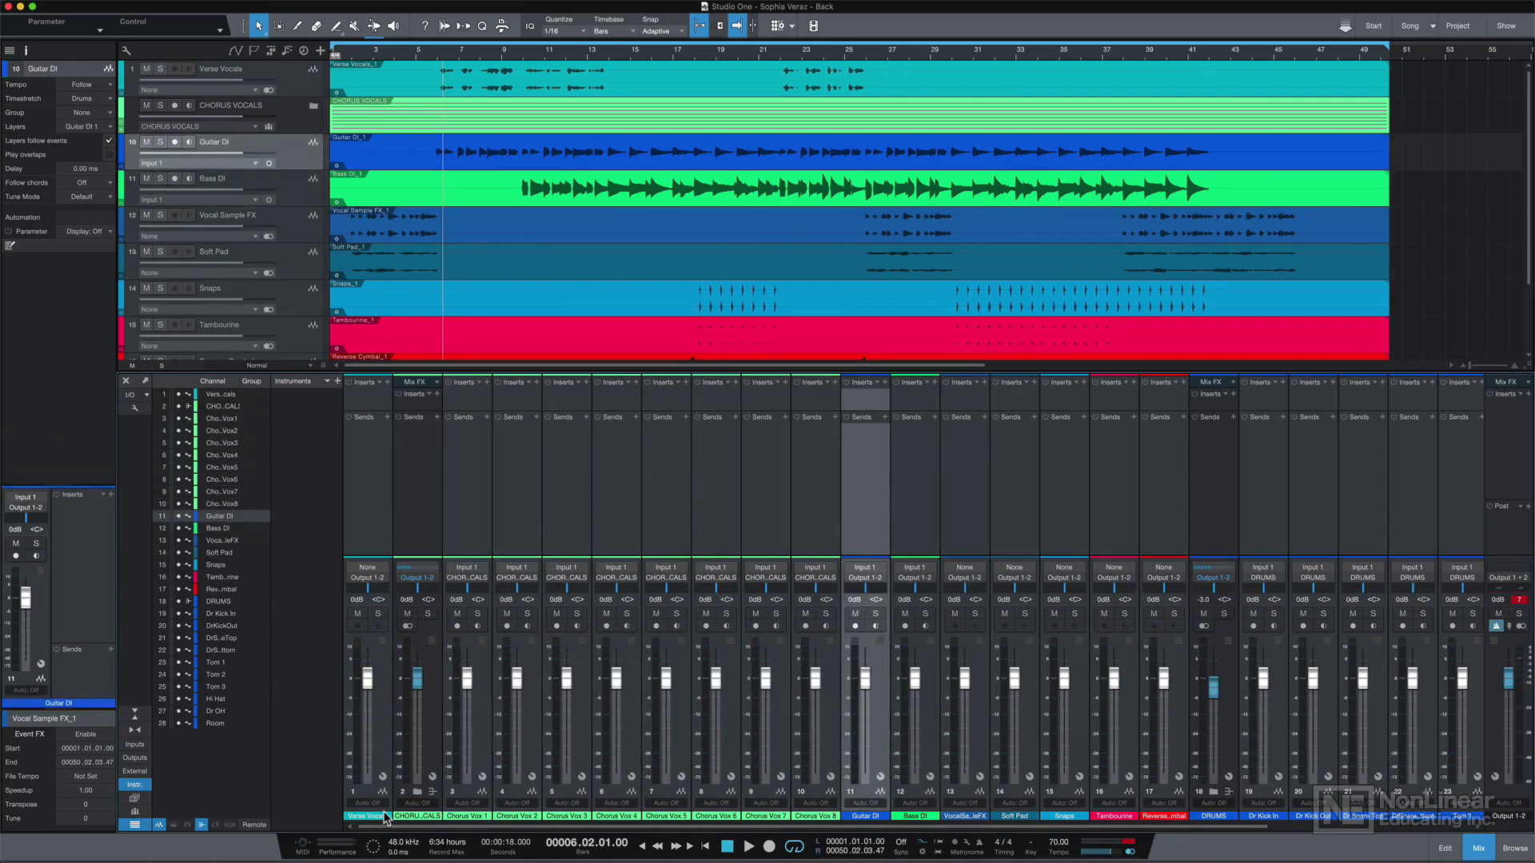
pyautogui.press('Up')
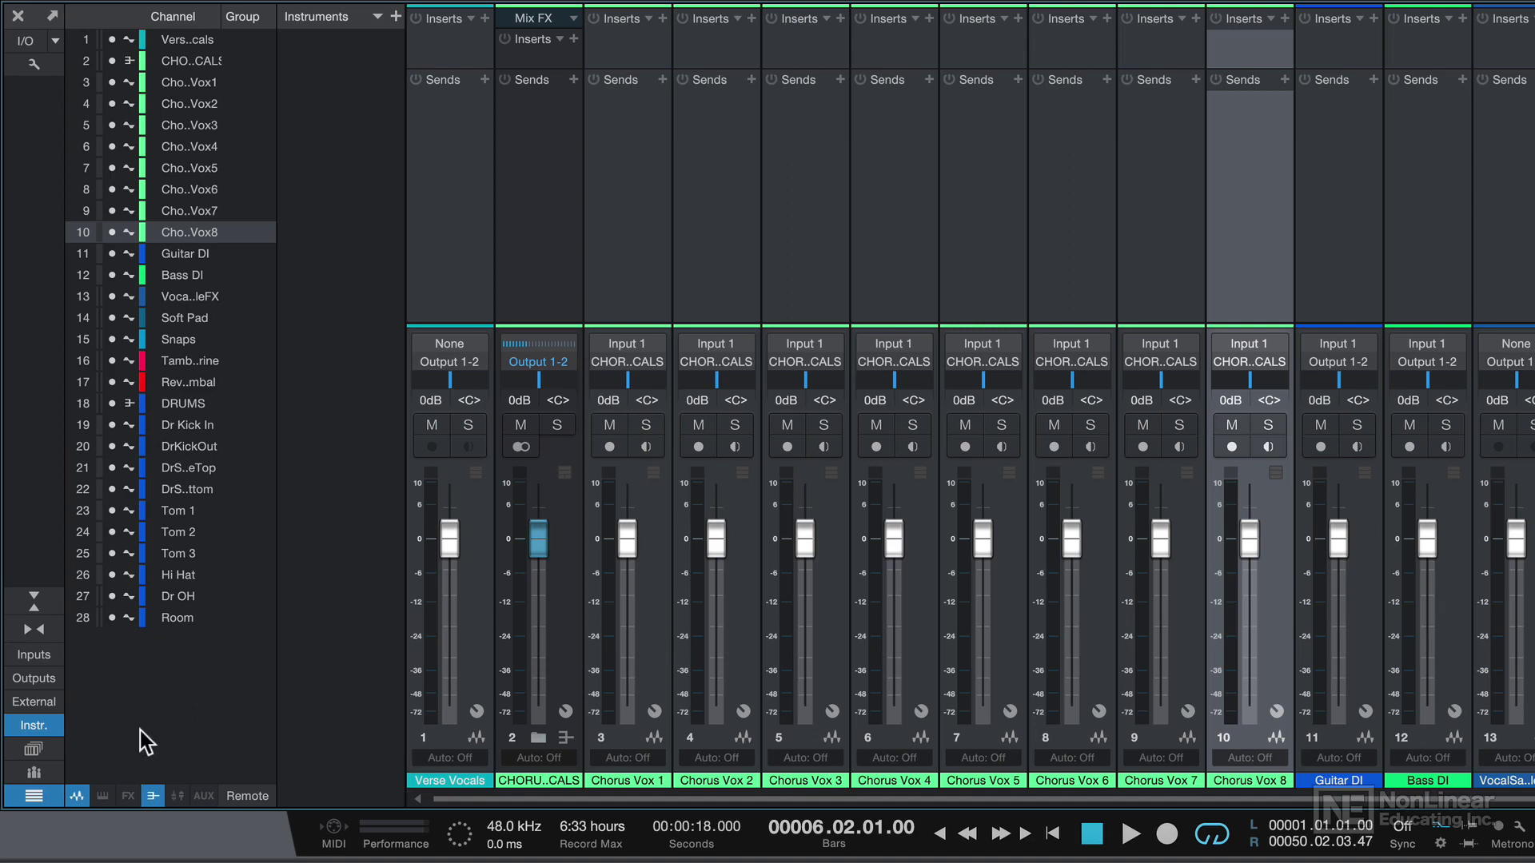
# - Hide and restore the folder and bus channels, then show only buses before restoring audio channels
pyautogui.click(157, 799)
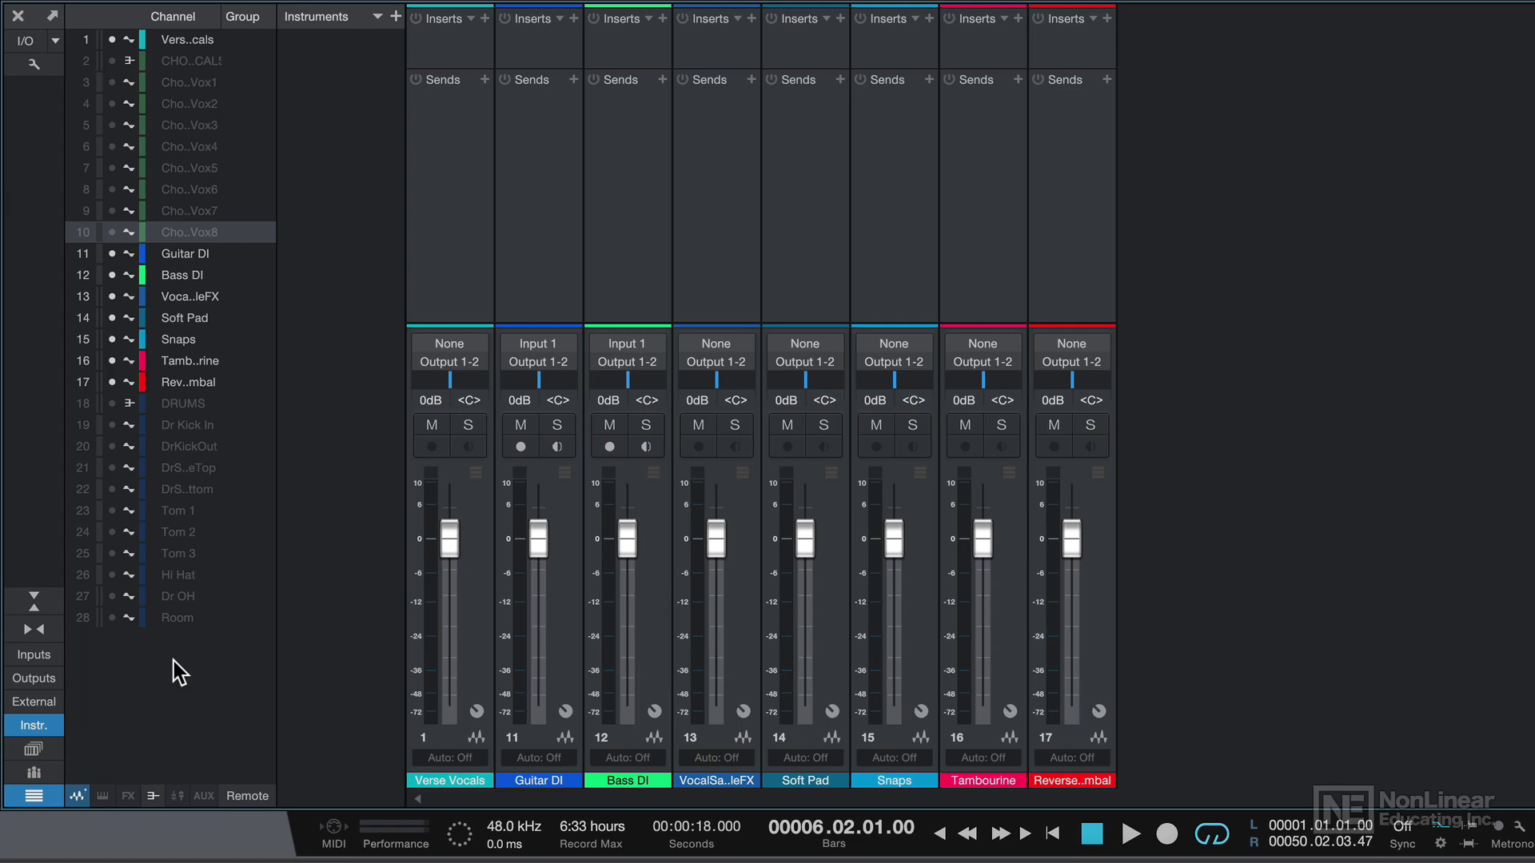
pyautogui.click(154, 797)
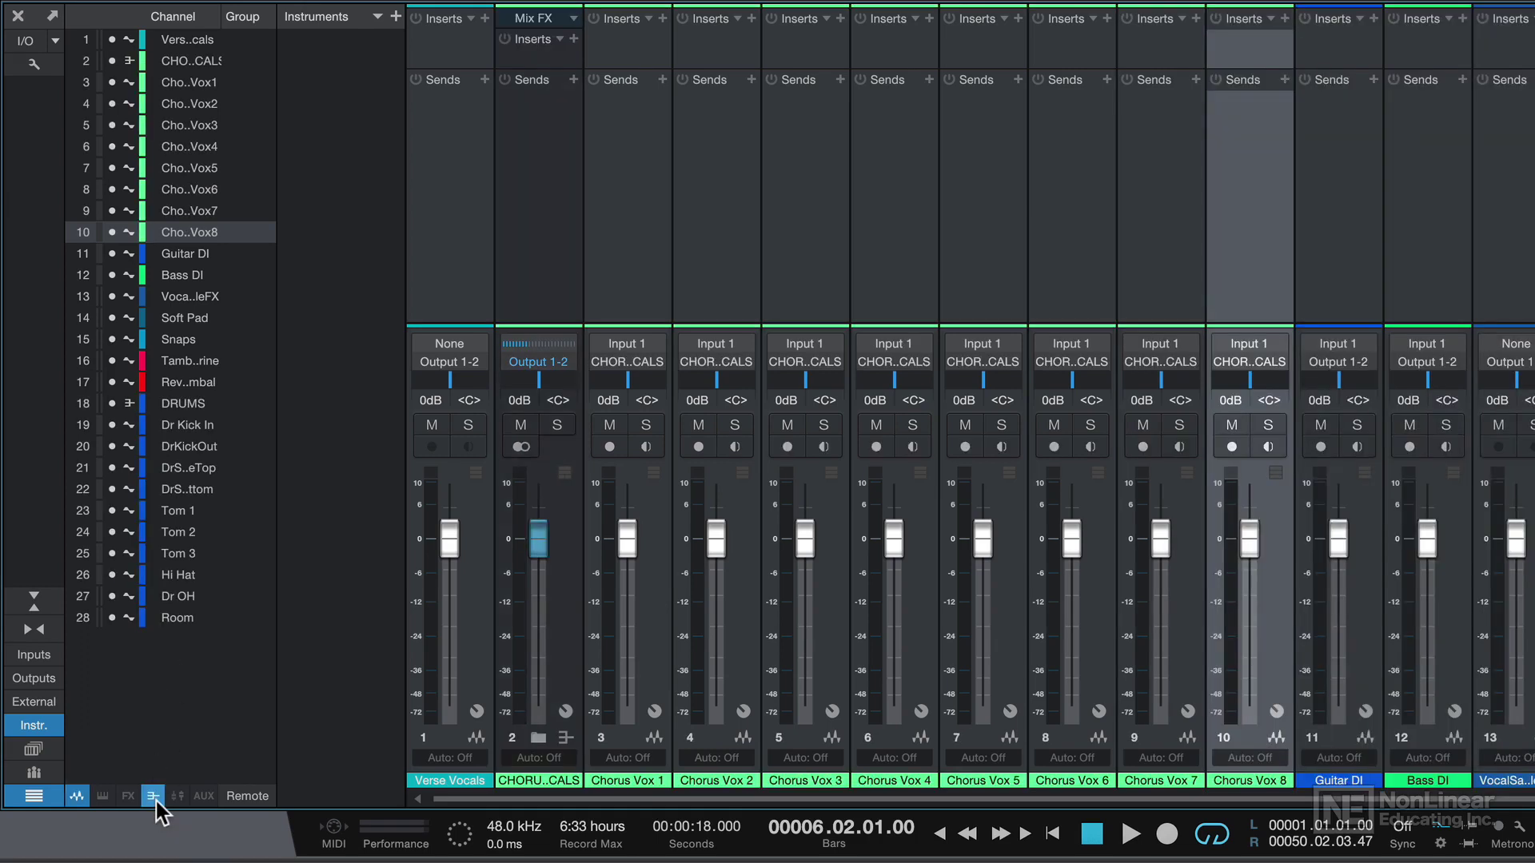
pyautogui.click(78, 796)
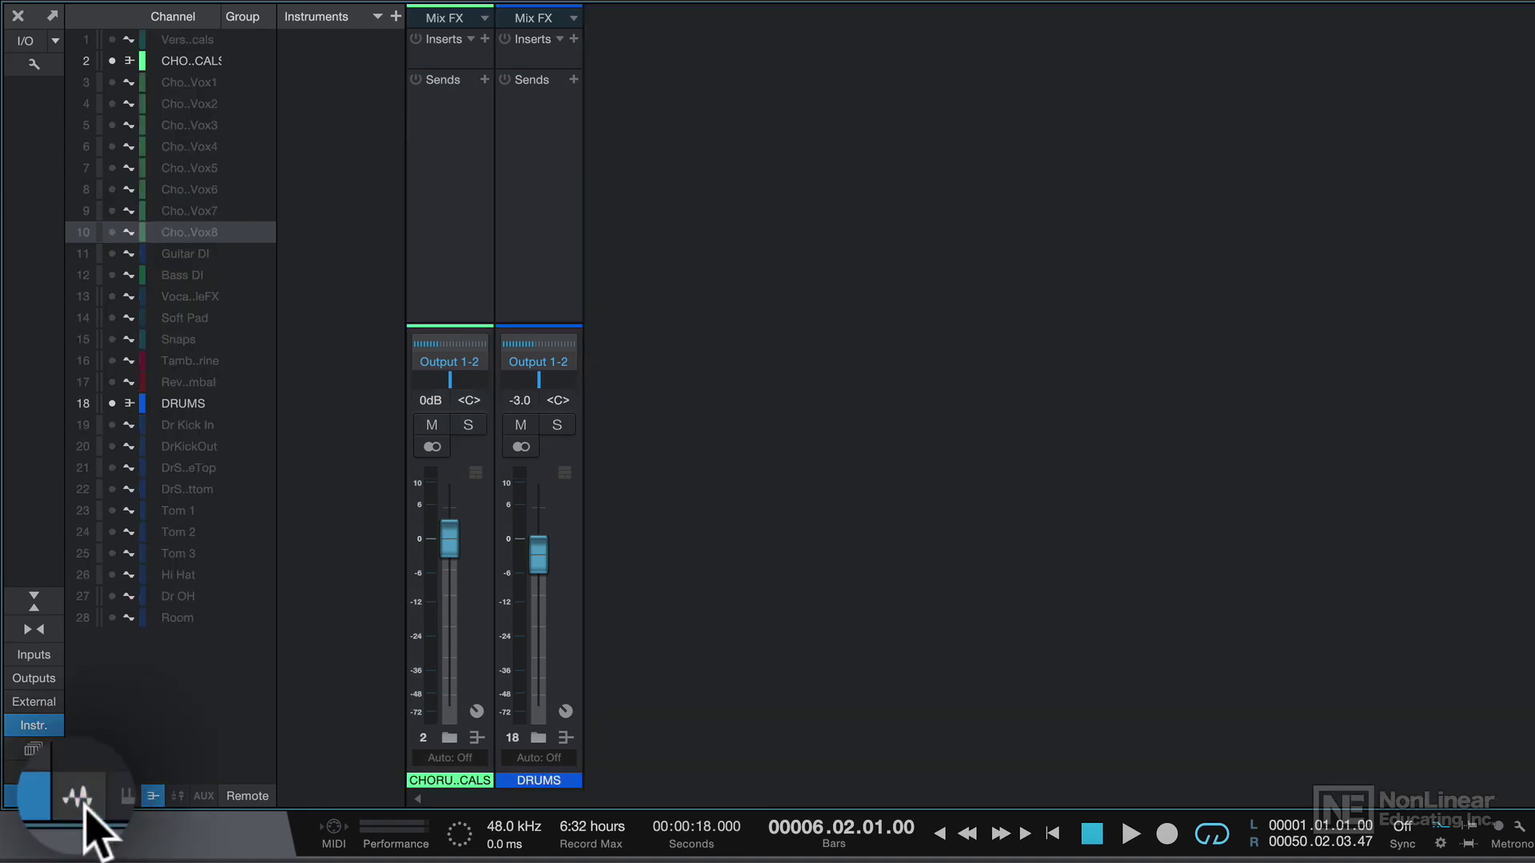
pyautogui.click(77, 796)
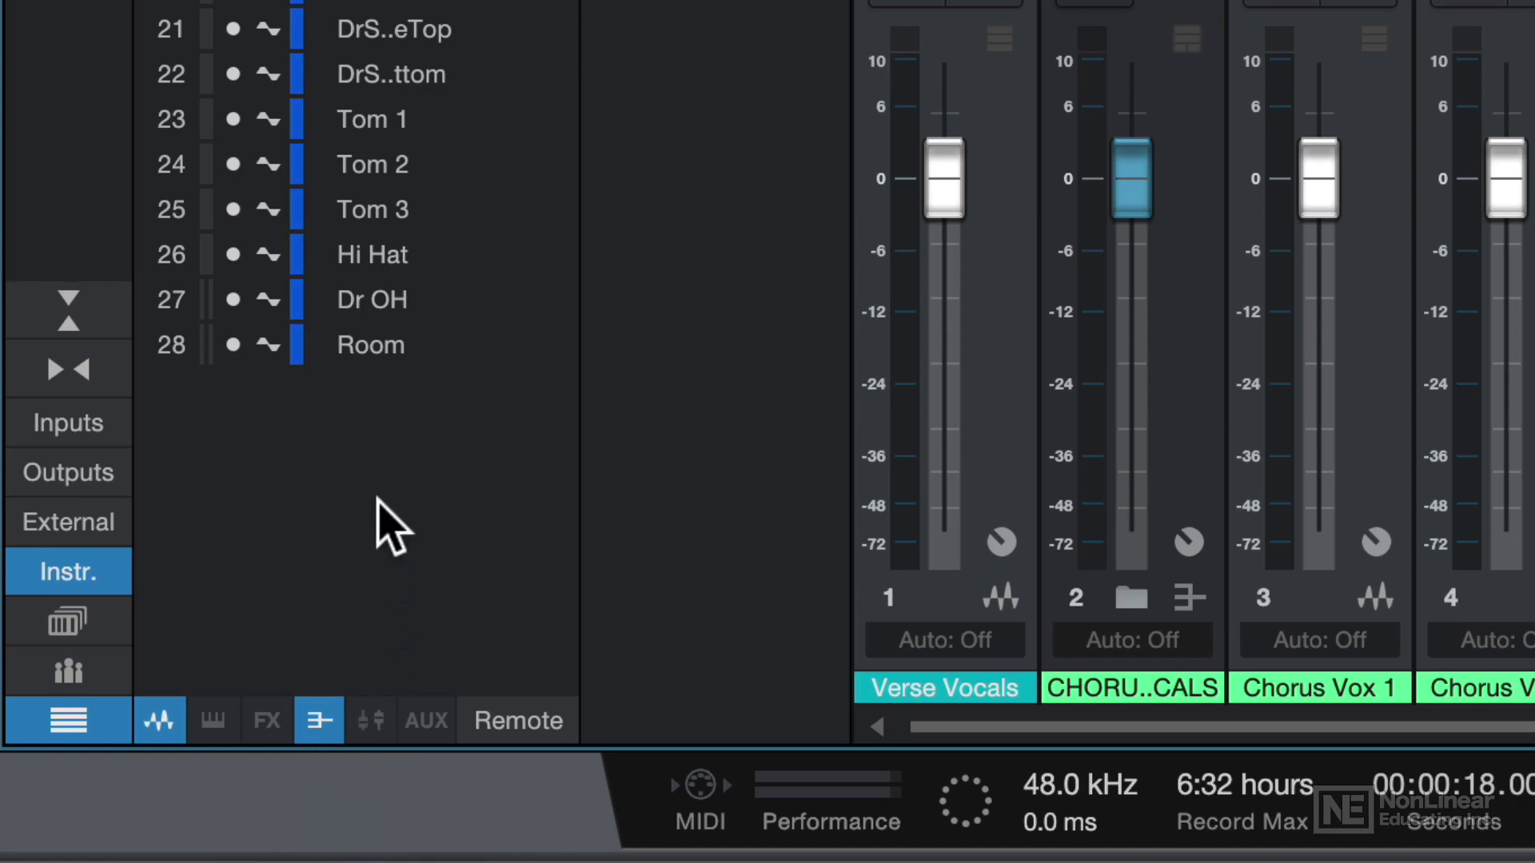
# - Select Chorus Vox 1, mute it, then solo it instead
pyautogui.click(1336, 688)
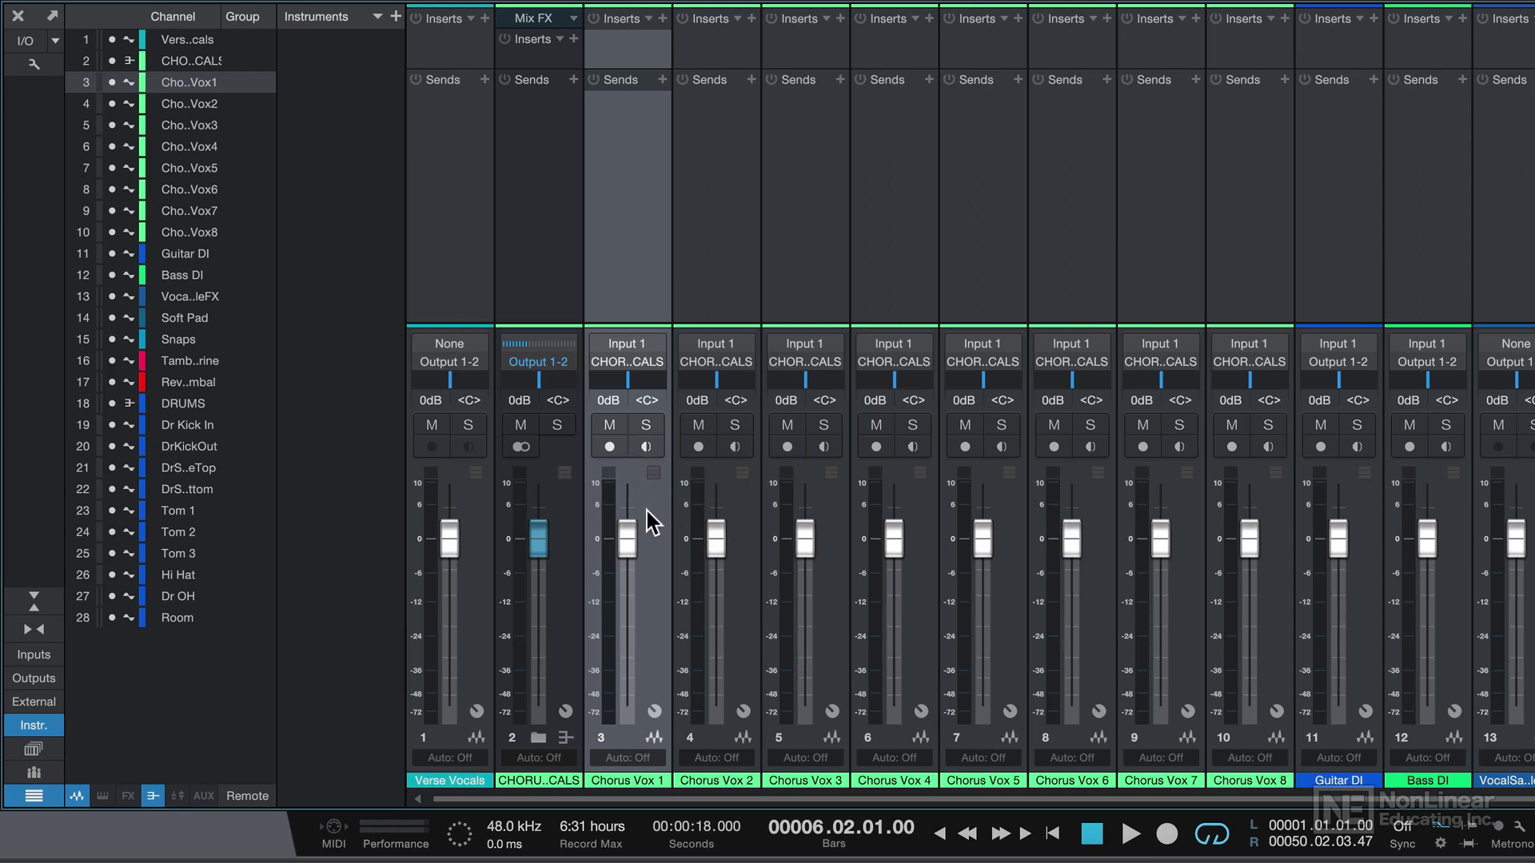
pyautogui.press('m')
pyautogui.press('m')
pyautogui.press('s')
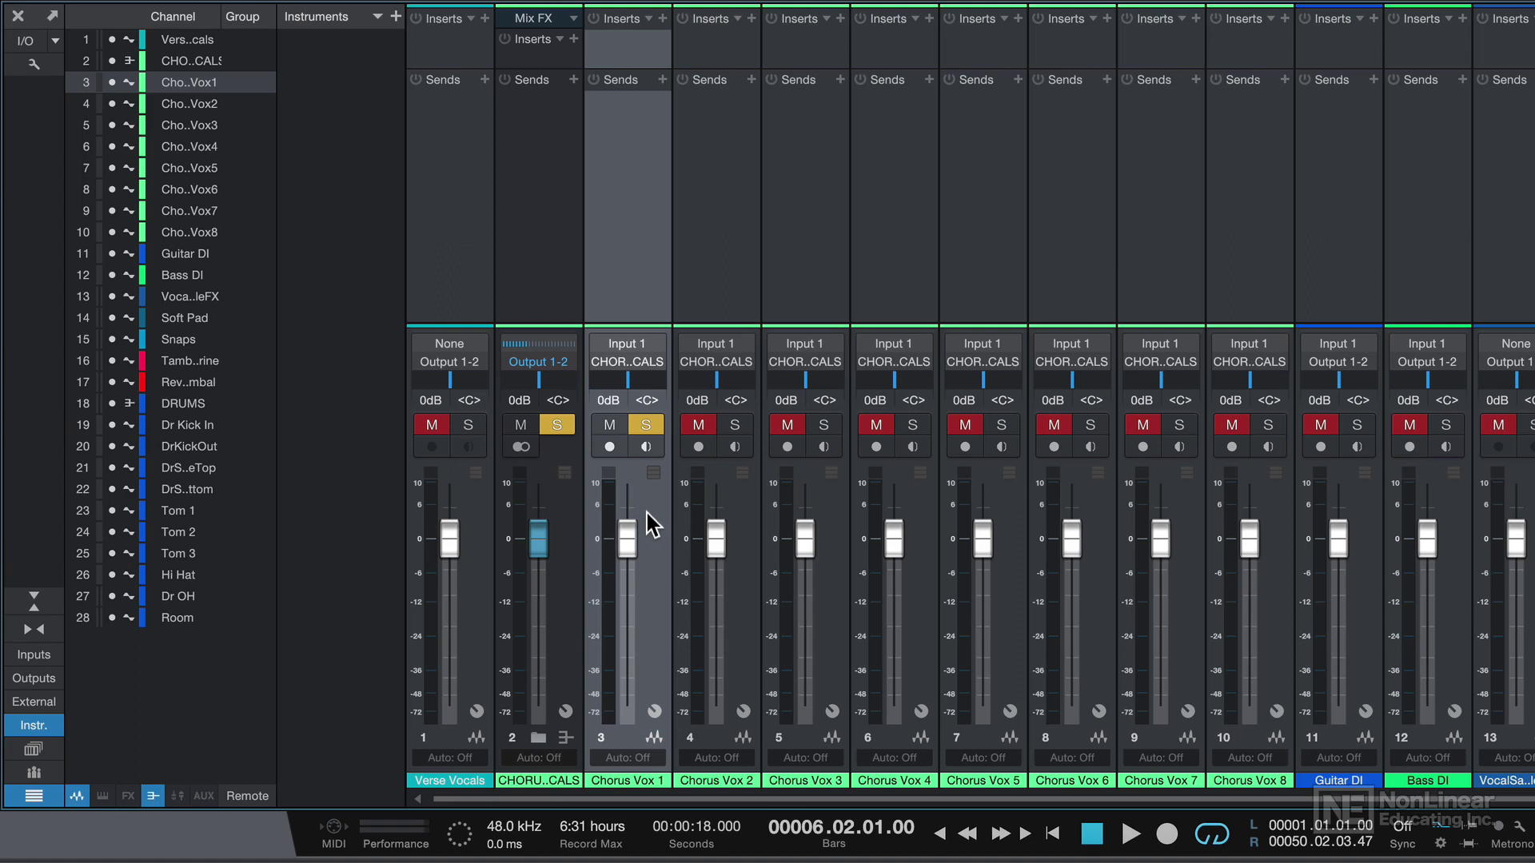
# - Solo Verse Vocals and Chorus Vox 1, then toggle solo safe on Verse Vocals on and off
pyautogui.click(558, 504)
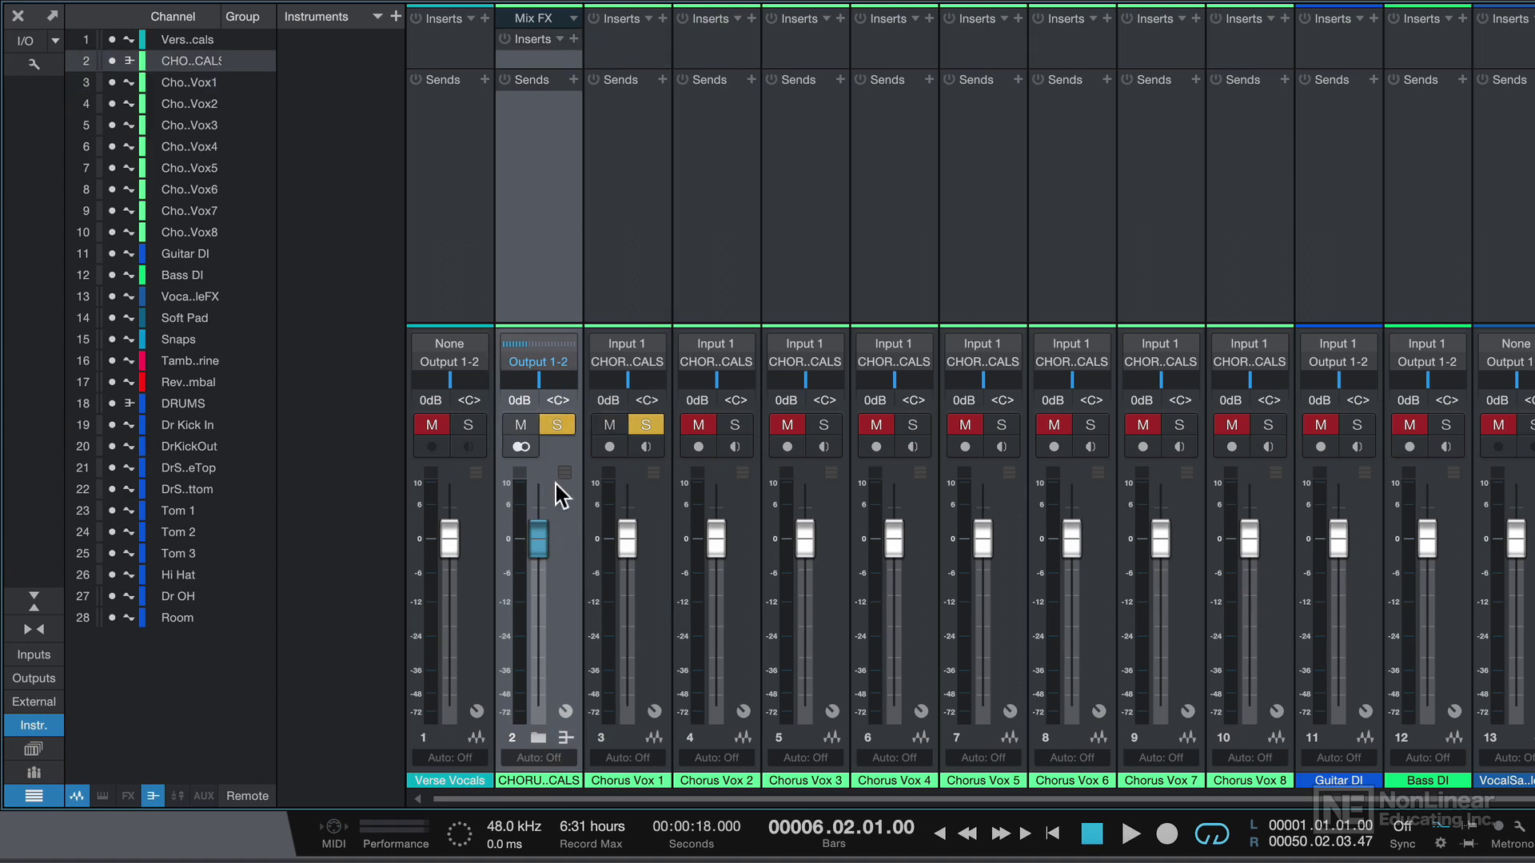
pyautogui.click(471, 497)
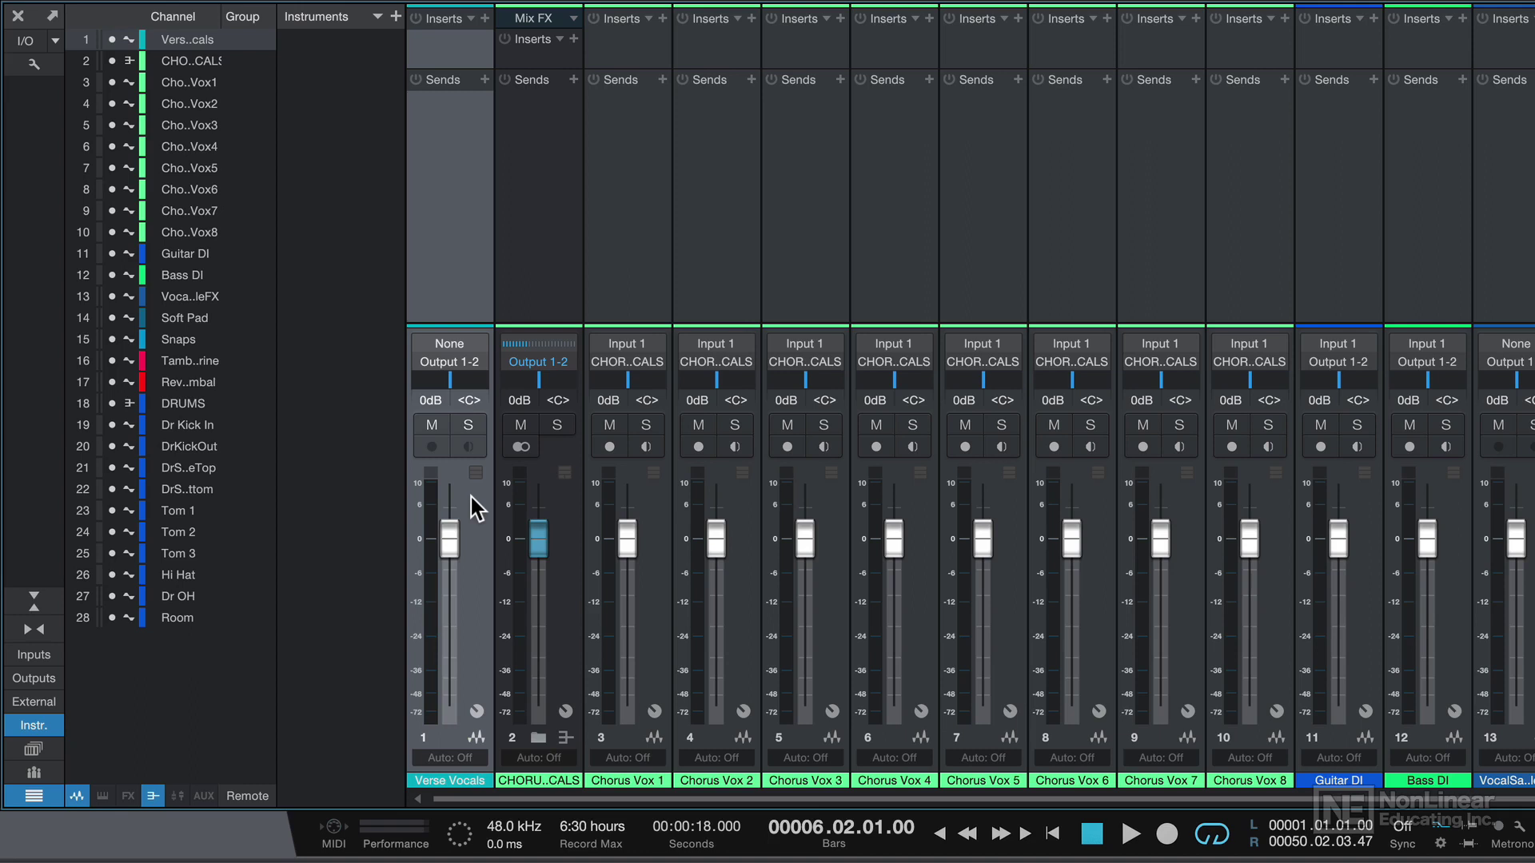
pyautogui.click(478, 429)
pyautogui.click(657, 424)
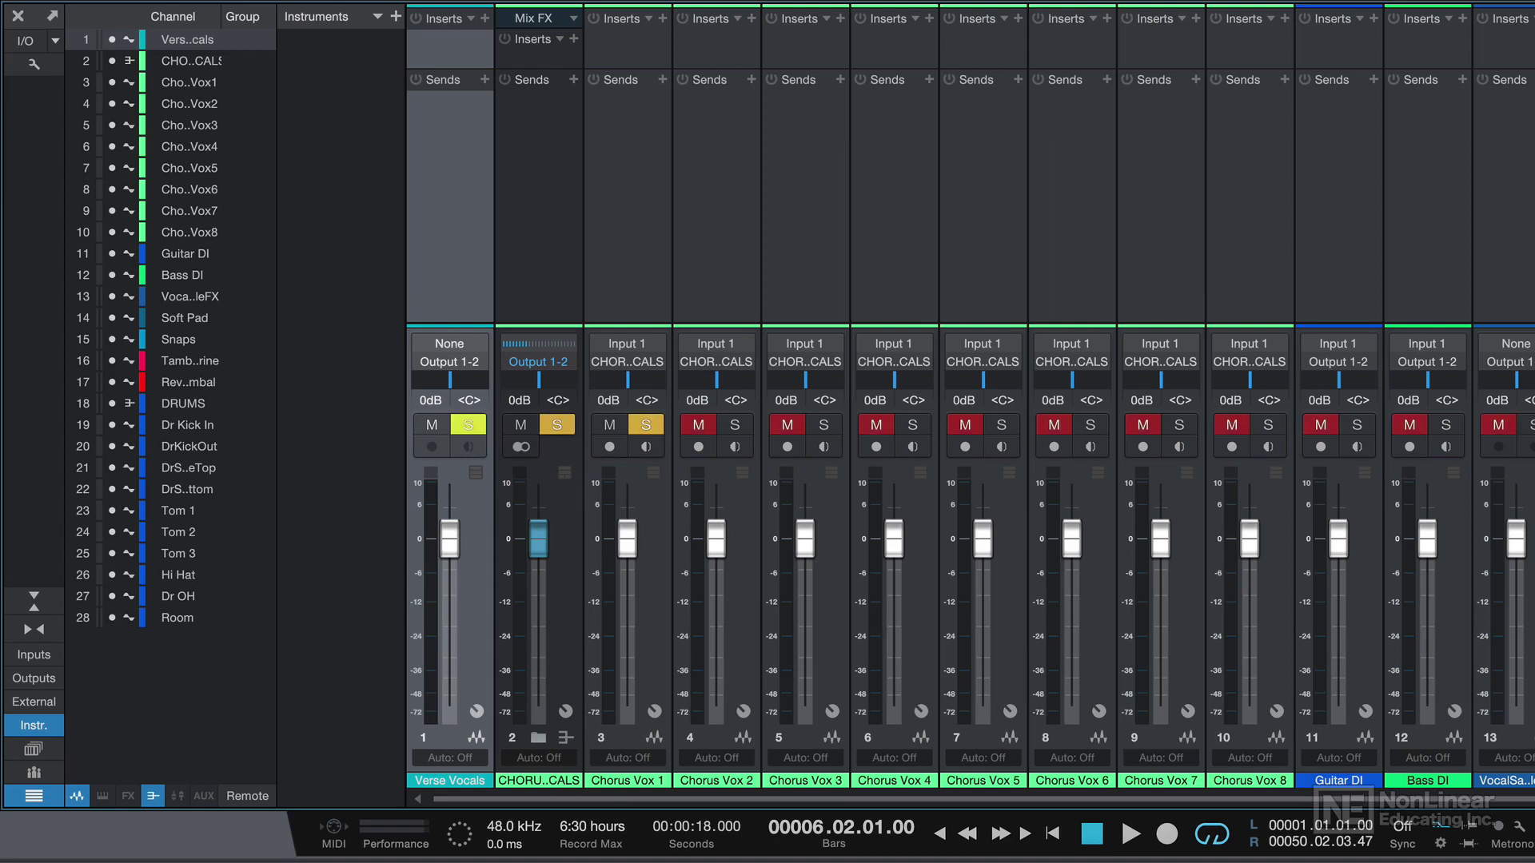
pyautogui.keyDown('alt'); pyautogui.click(472, 425); pyautogui.keyUp('alt')
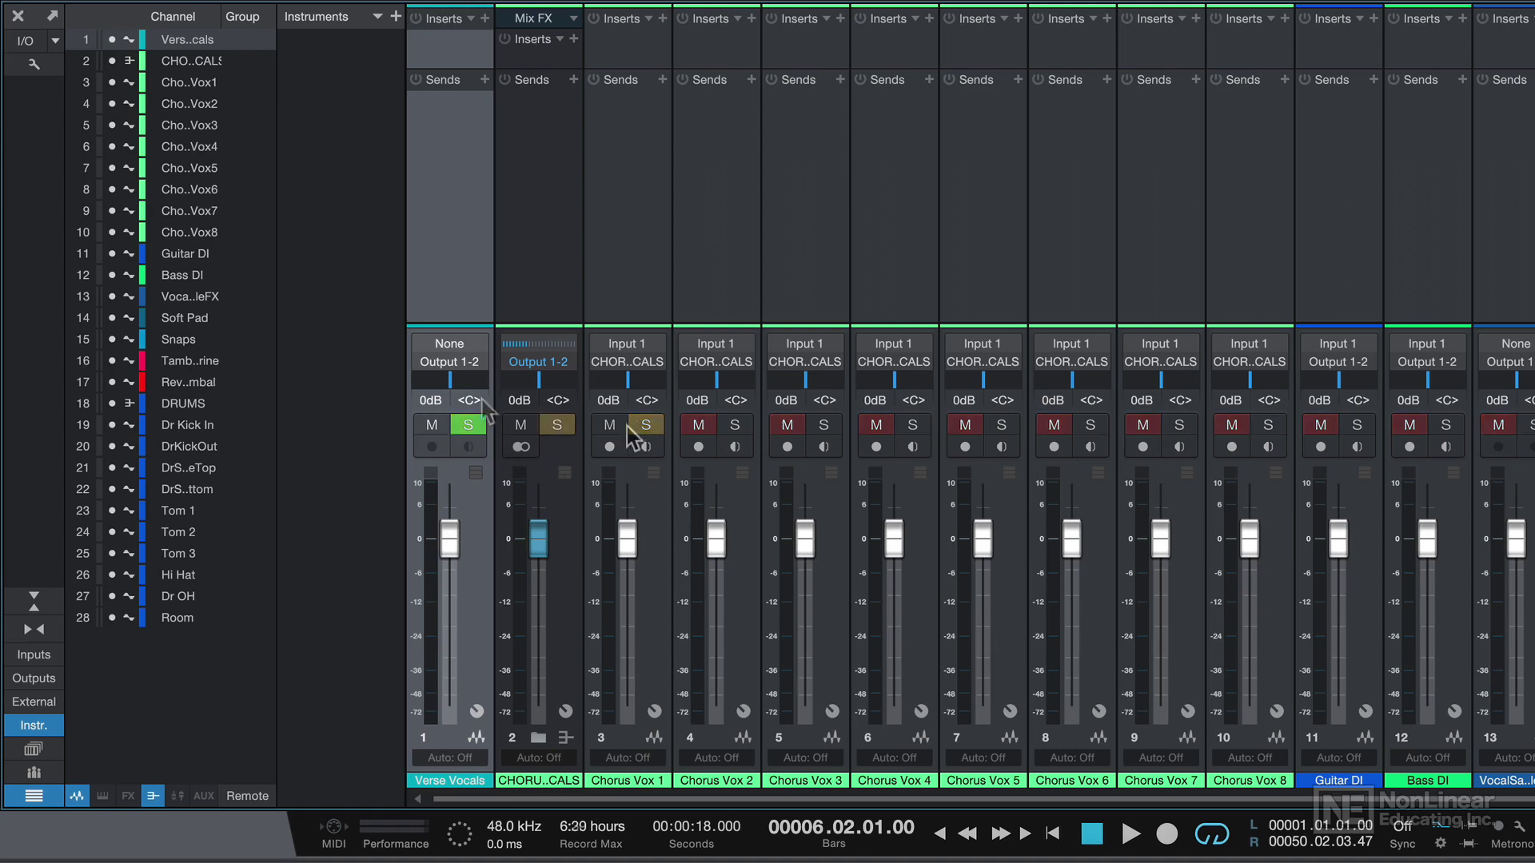
pyautogui.keyDown('shift'); pyautogui.click(476, 425); pyautogui.keyUp('shift')
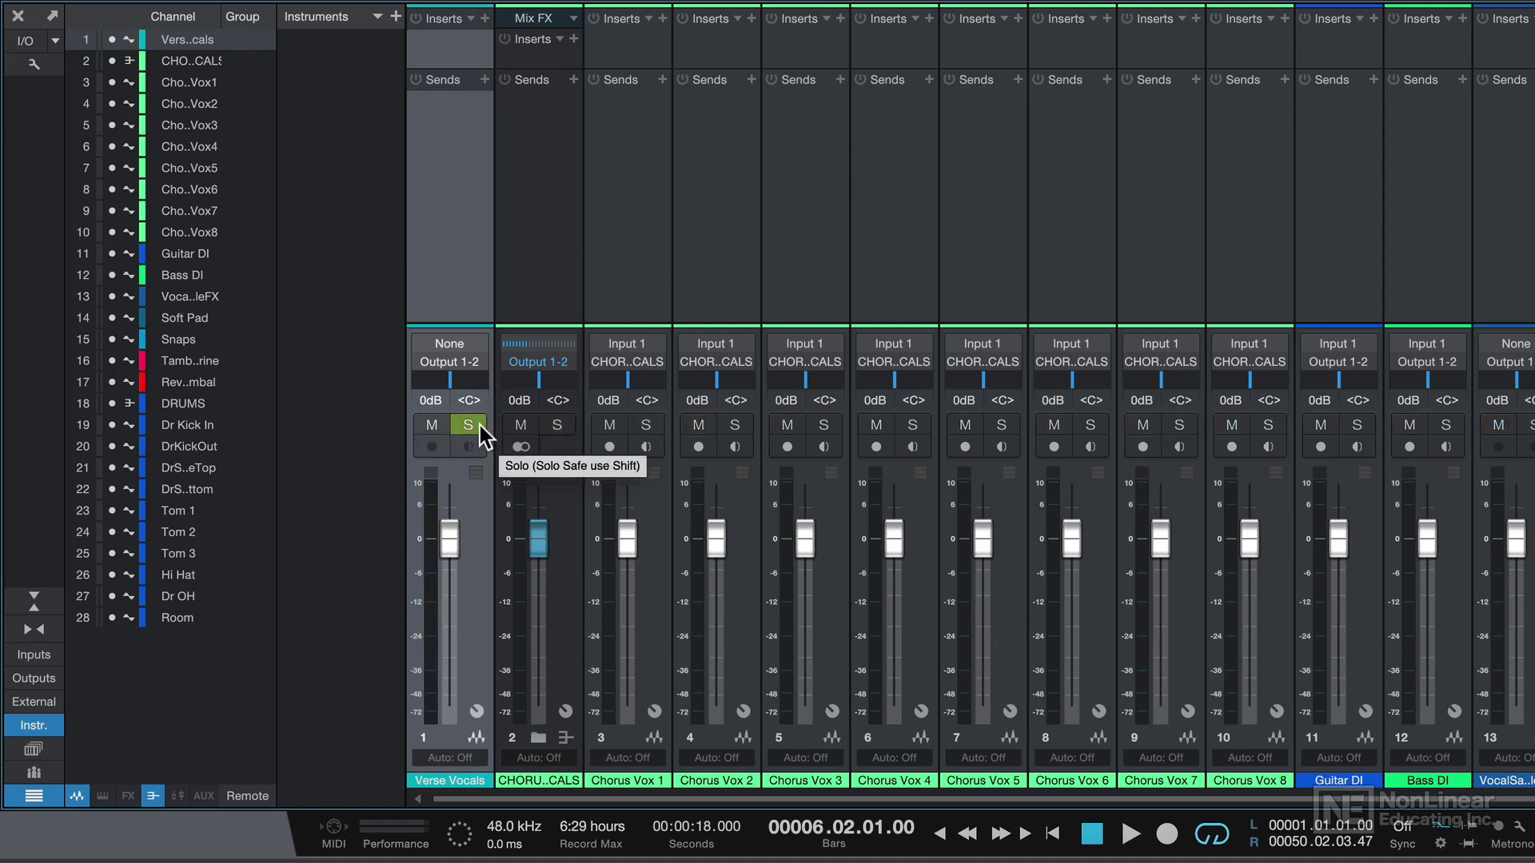
pyautogui.keyDown('shift'); pyautogui.click(480, 425); pyautogui.keyUp('shift')
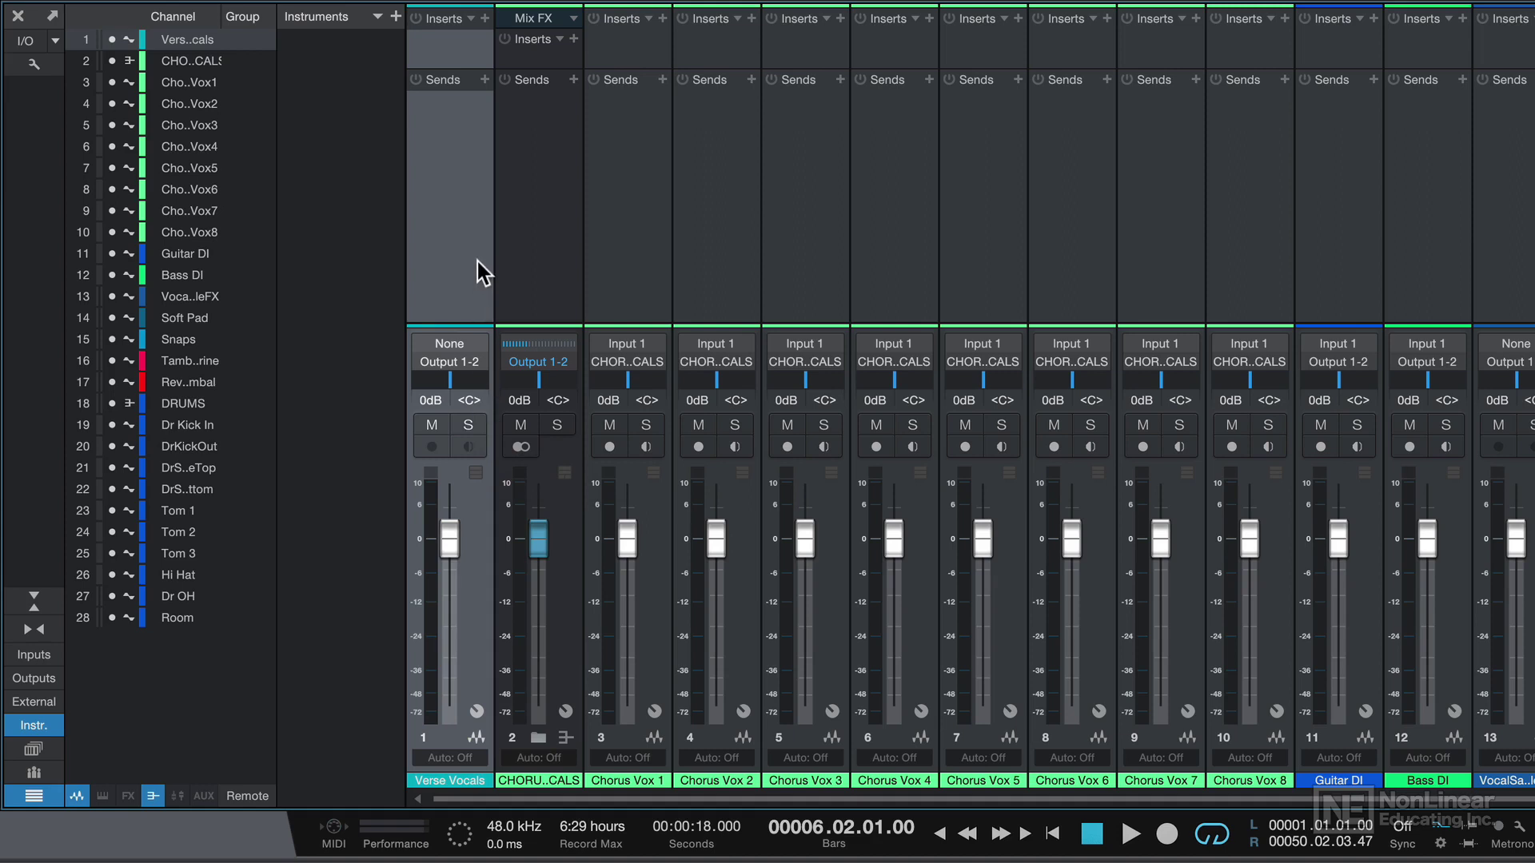
# - Solo the whole CHORUS VOCALS folder group, then clear all solos
pyautogui.click(561, 625)
pyautogui.press('s')
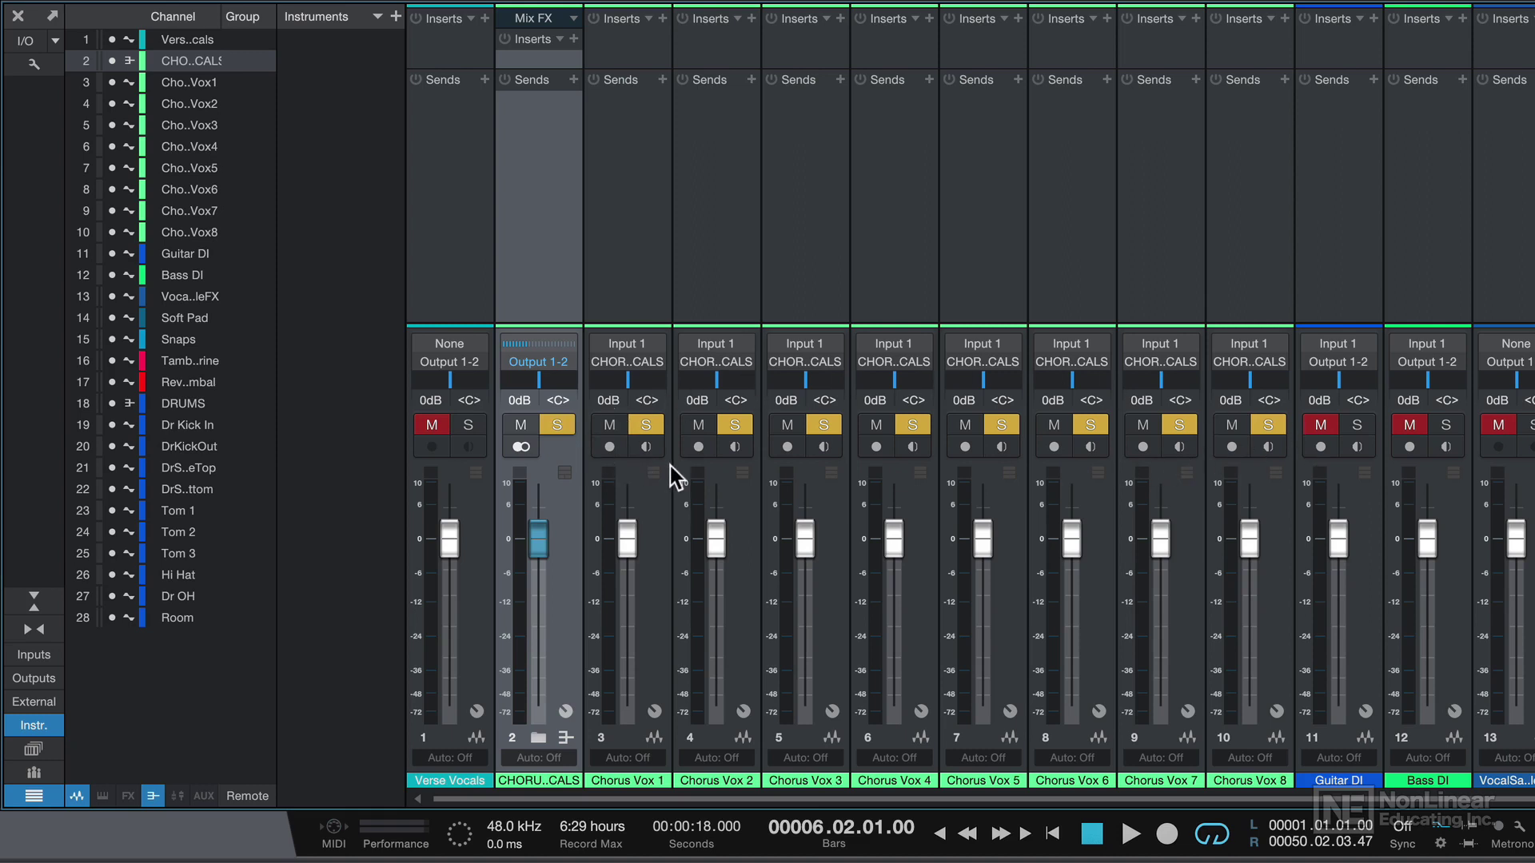
pyautogui.press('s')
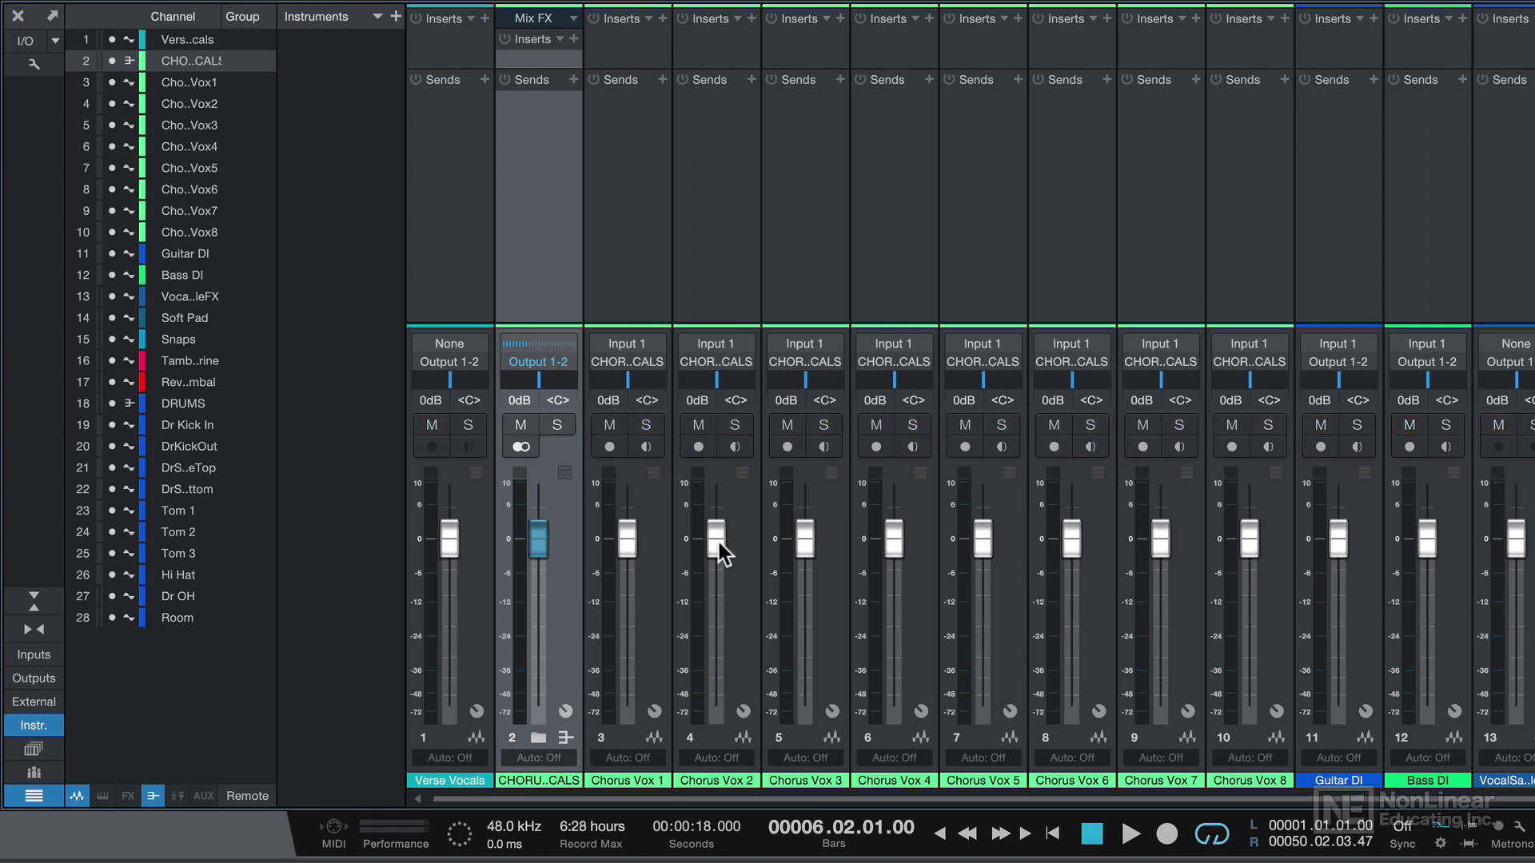
# - Try Chorus Vox 2 at +10, -26 and -12.7 dB and Chorus Vox 1 hard left, resetting to 0 dB and centre
pyautogui.moveTo(718, 542)
pyautogui.mouseDown()
pyautogui.moveTo(717, 459)
pyautogui.moveTo(751, 788)
pyautogui.moveTo(708, 526)
pyautogui.moveTo(722, 627)
pyautogui.moveTo(736, 567)
pyautogui.mouseUp()
pyautogui.moveTo(736, 568); pyautogui.dragTo(720, 637)
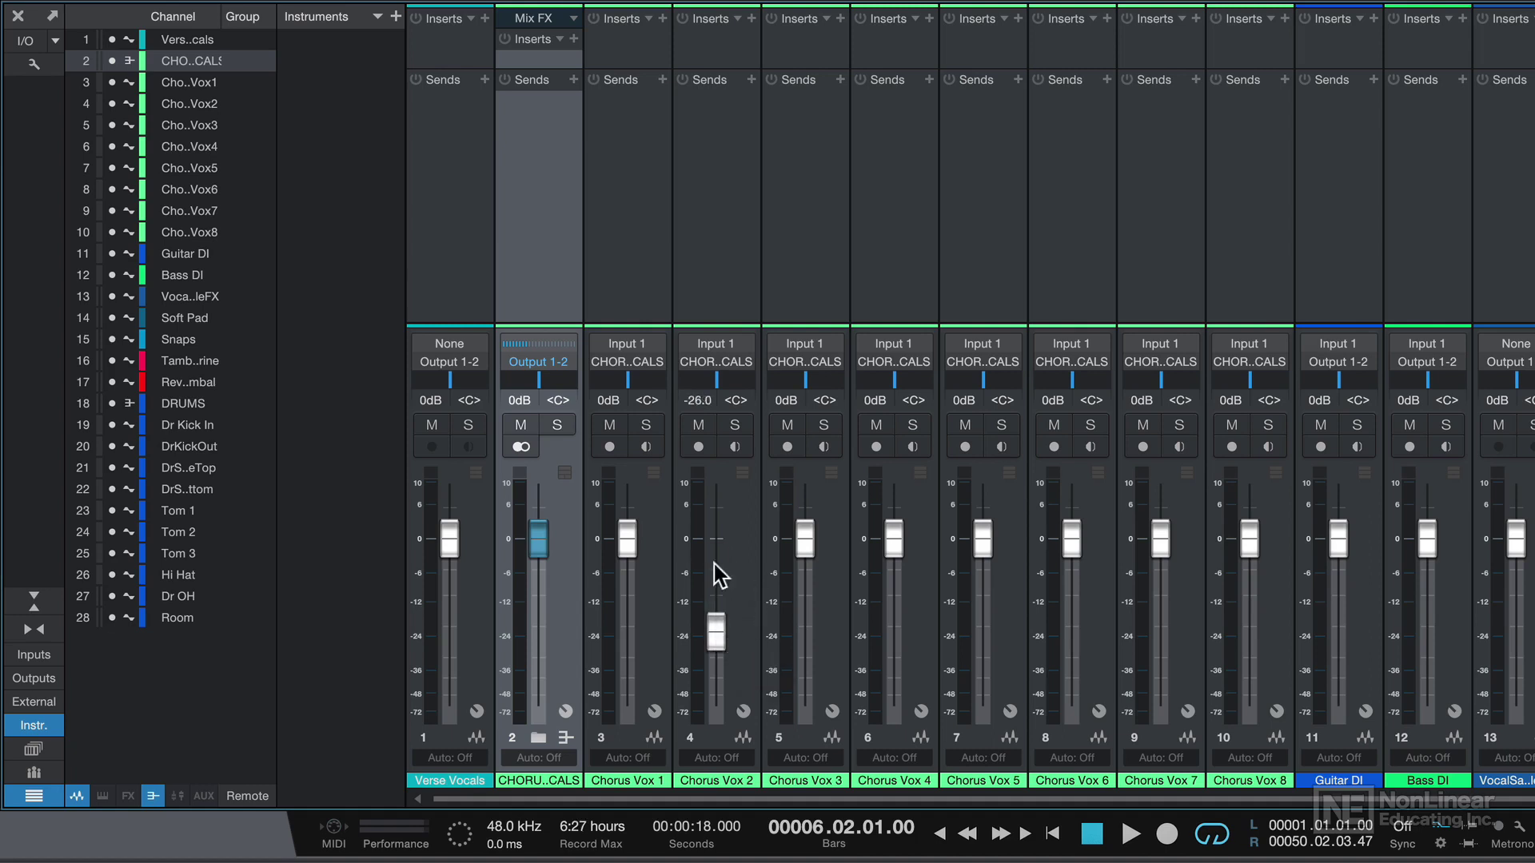
pyautogui.keyDown('alt'); pyautogui.click(720, 637); pyautogui.keyUp('alt')
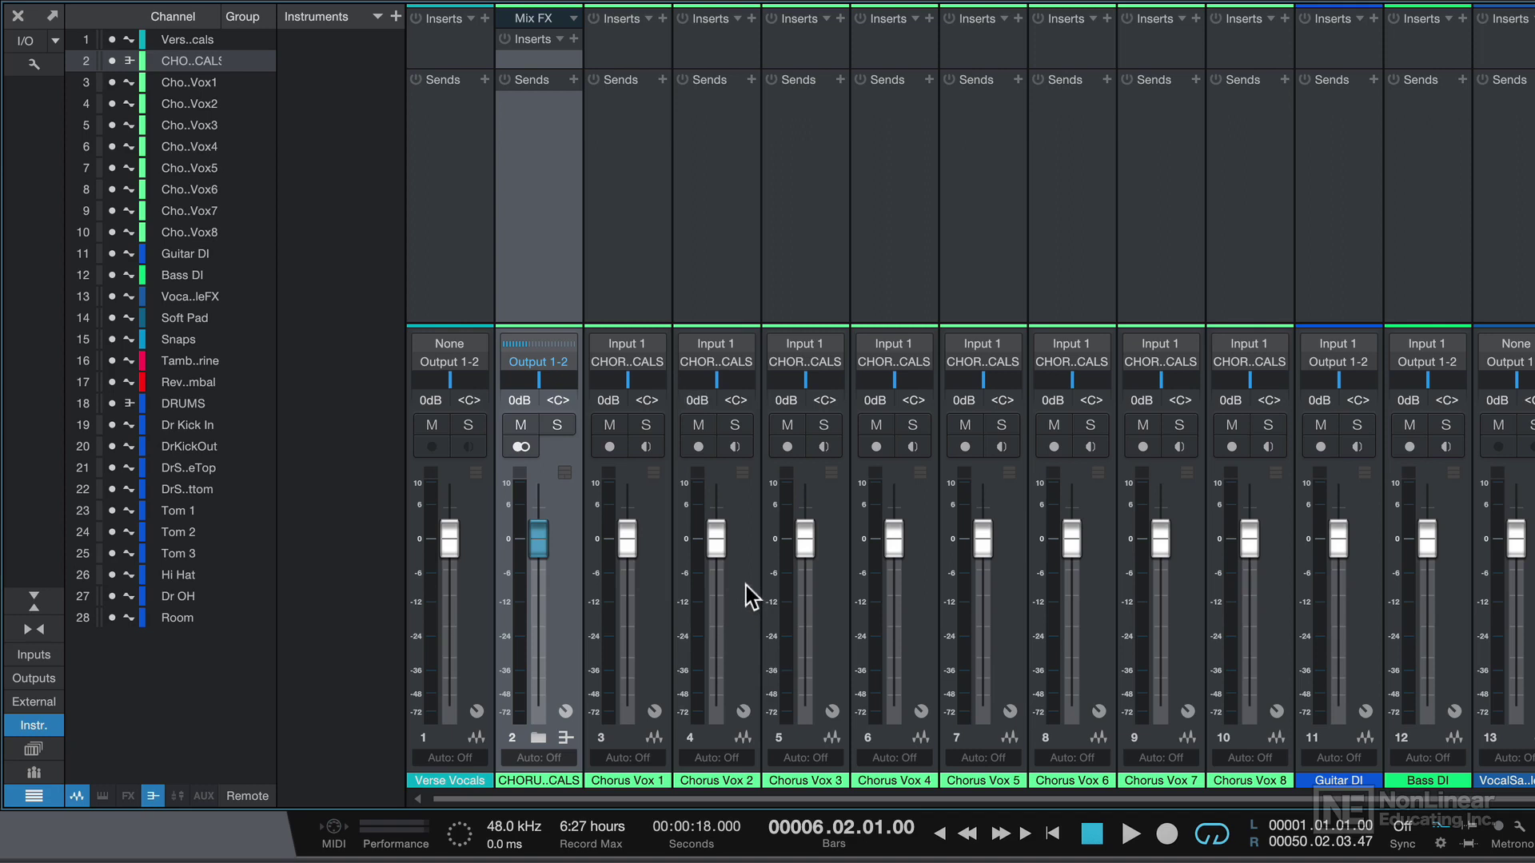
pyautogui.moveTo(721, 547); pyautogui.dragTo(714, 612)
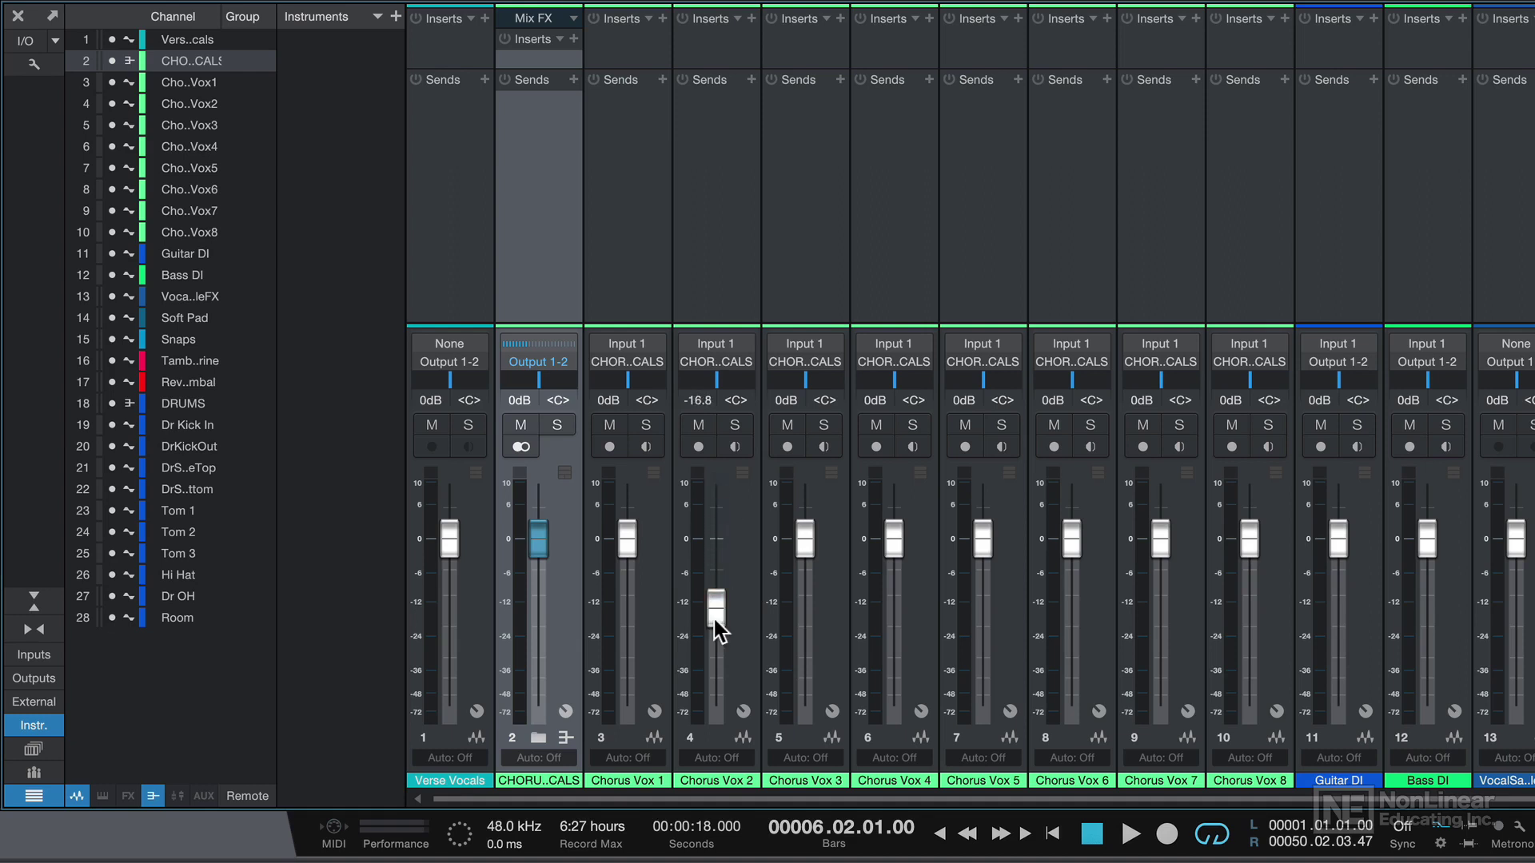
pyautogui.keyDown('alt'); pyautogui.click(723, 616); pyautogui.keyUp('alt')
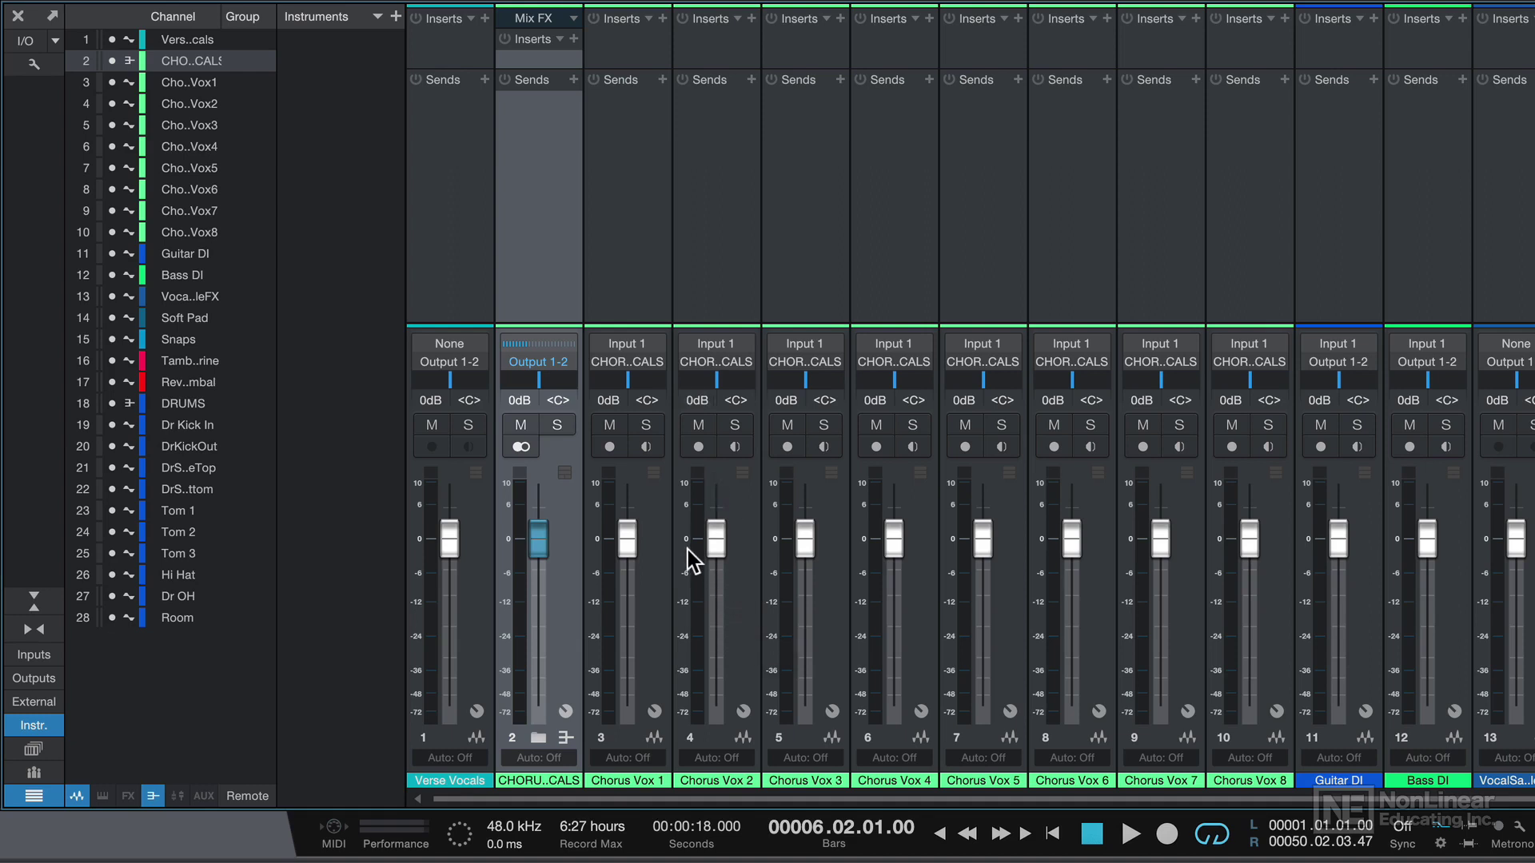
pyautogui.moveTo(599, 383)
pyautogui.mouseDown()
pyautogui.moveTo(632, 390)
pyautogui.moveTo(548, 393)
pyautogui.moveTo(649, 390)
pyautogui.moveTo(596, 386)
pyautogui.mouseUp()
pyautogui.keyDown('alt'); pyautogui.click(623, 391); pyautogui.keyUp('alt')
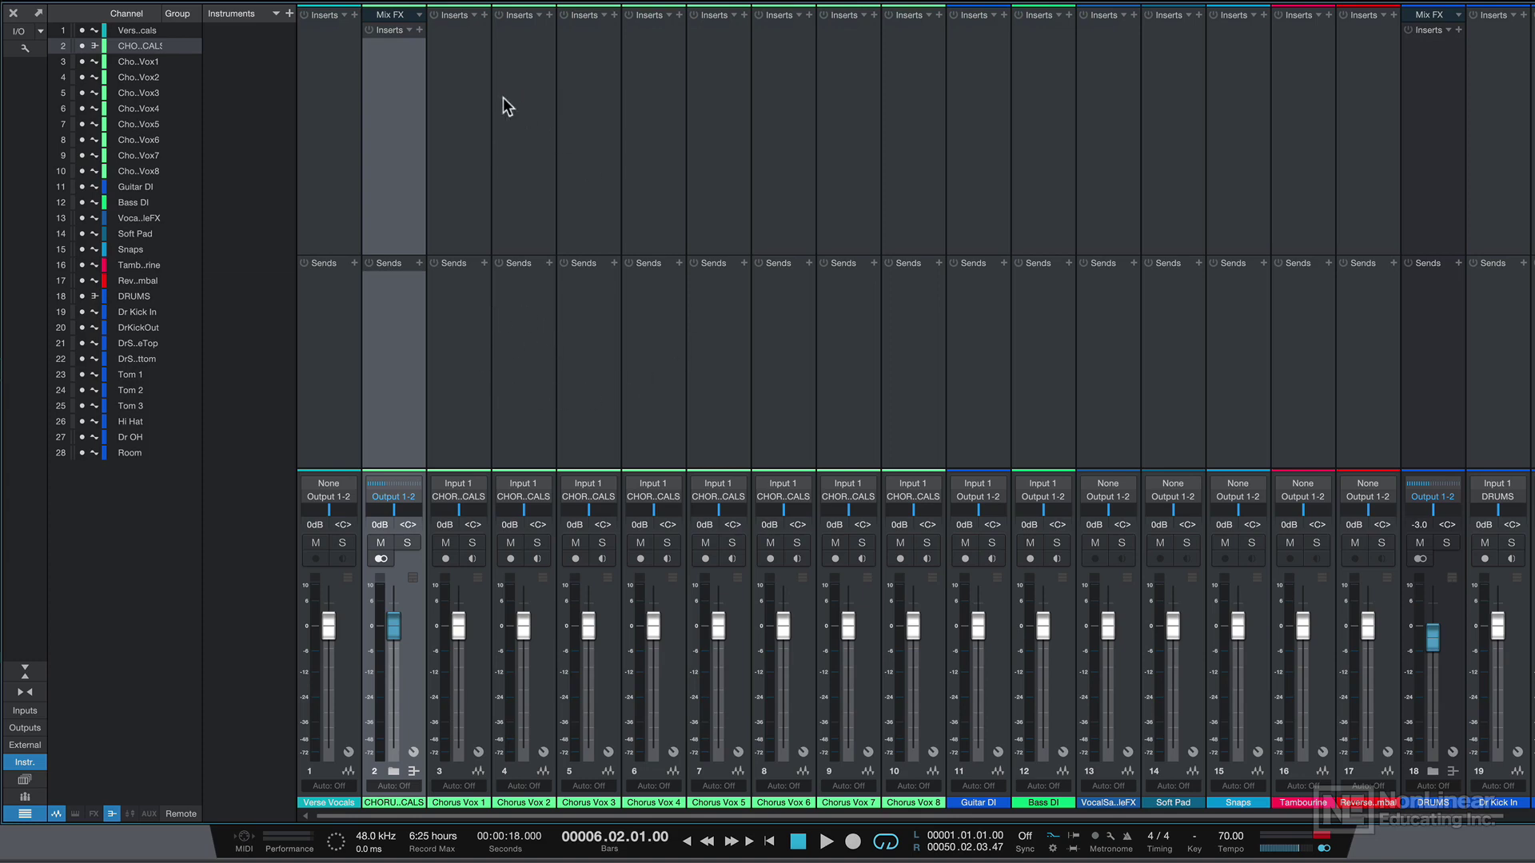
# - Add the PreSonus Channel Strip insert effect to the Verse Vocals channel
pyautogui.click(337, 51)
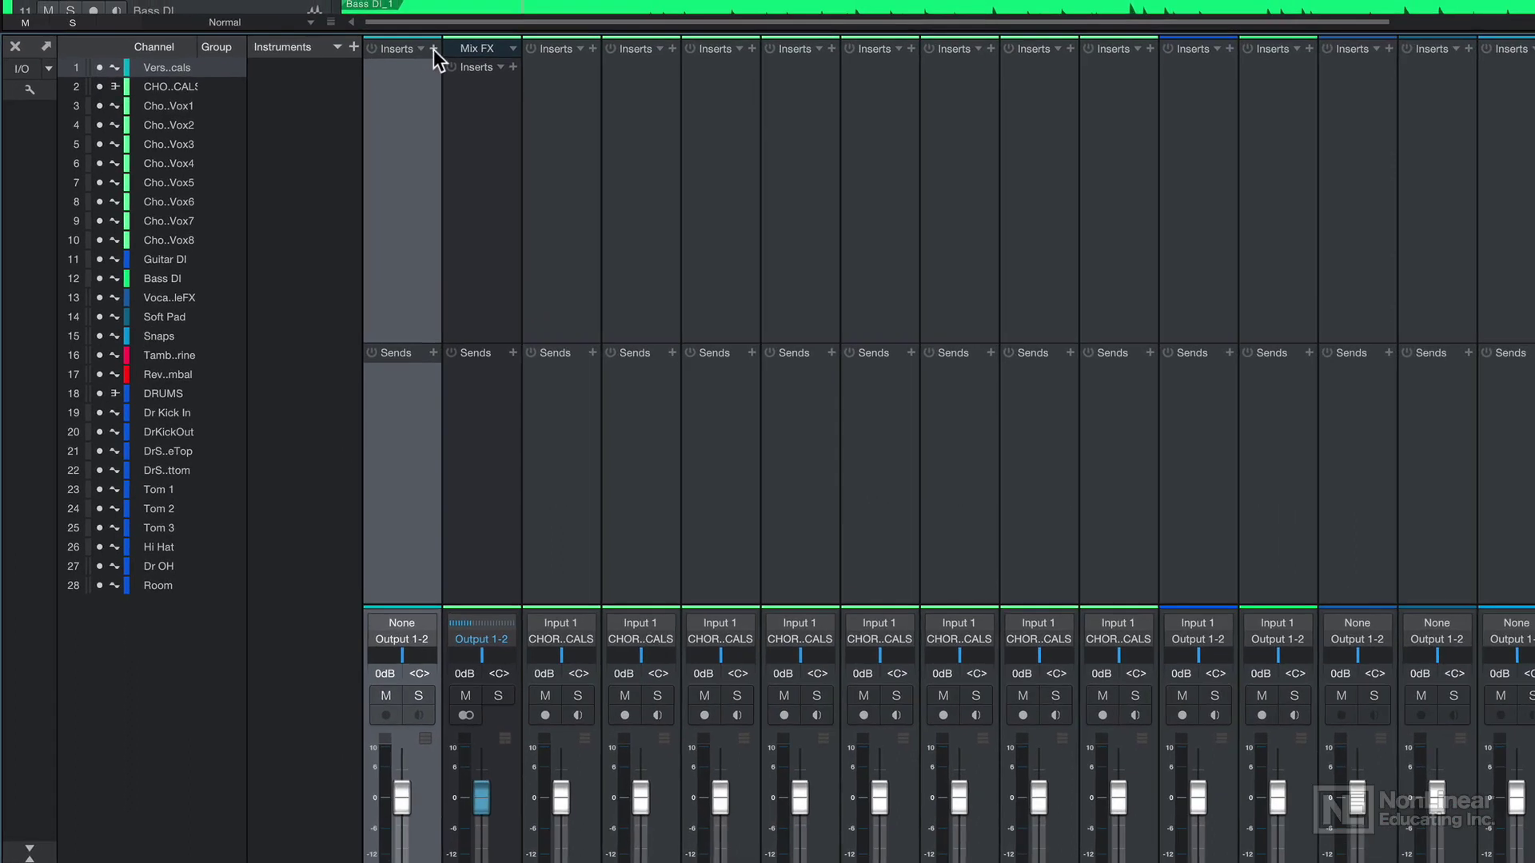
pyautogui.click(433, 50)
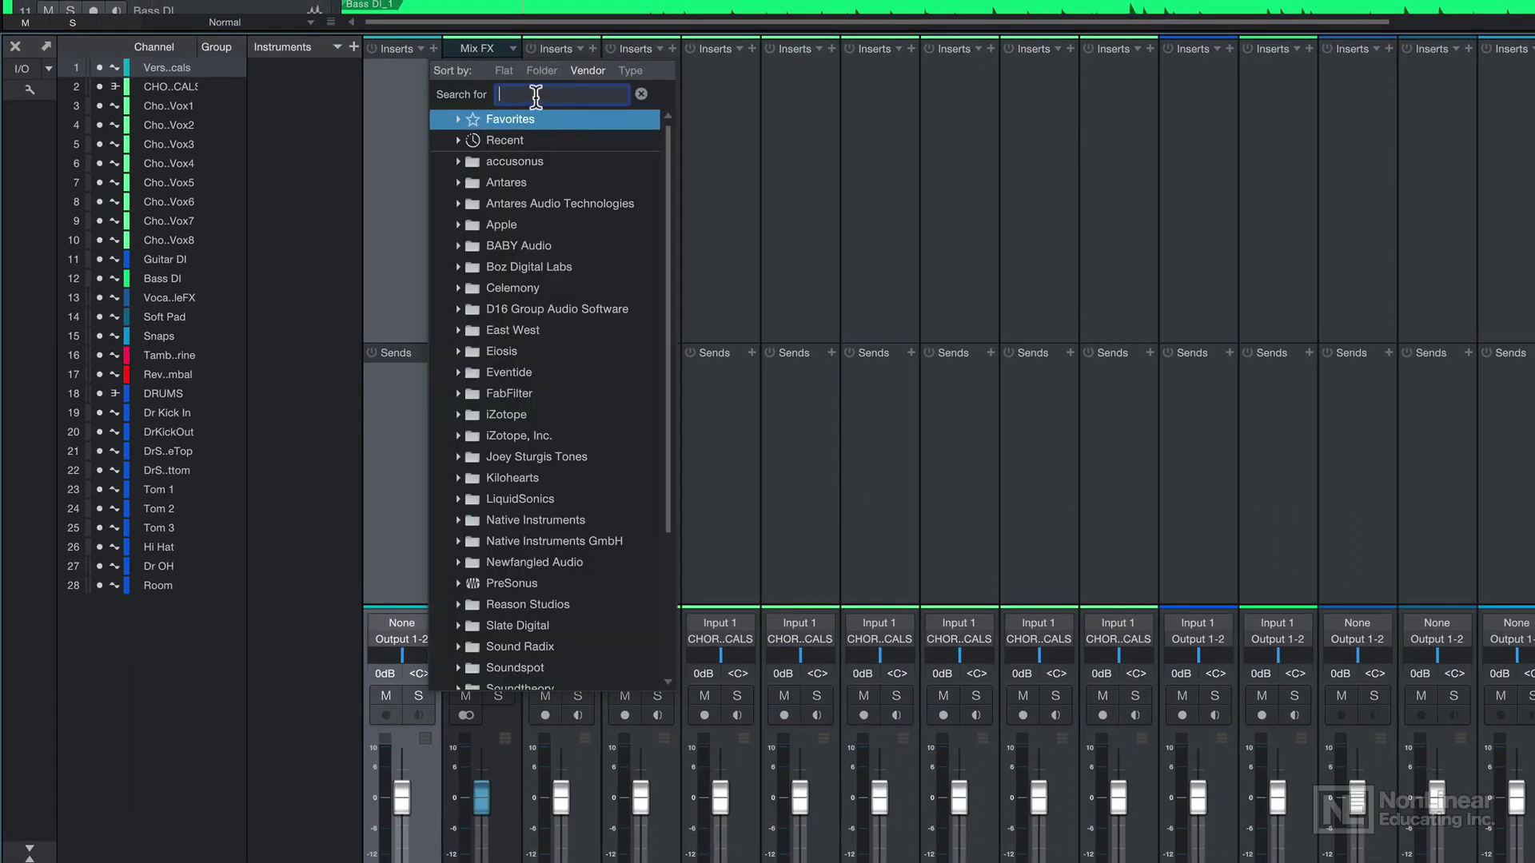
pyautogui.click(458, 582)
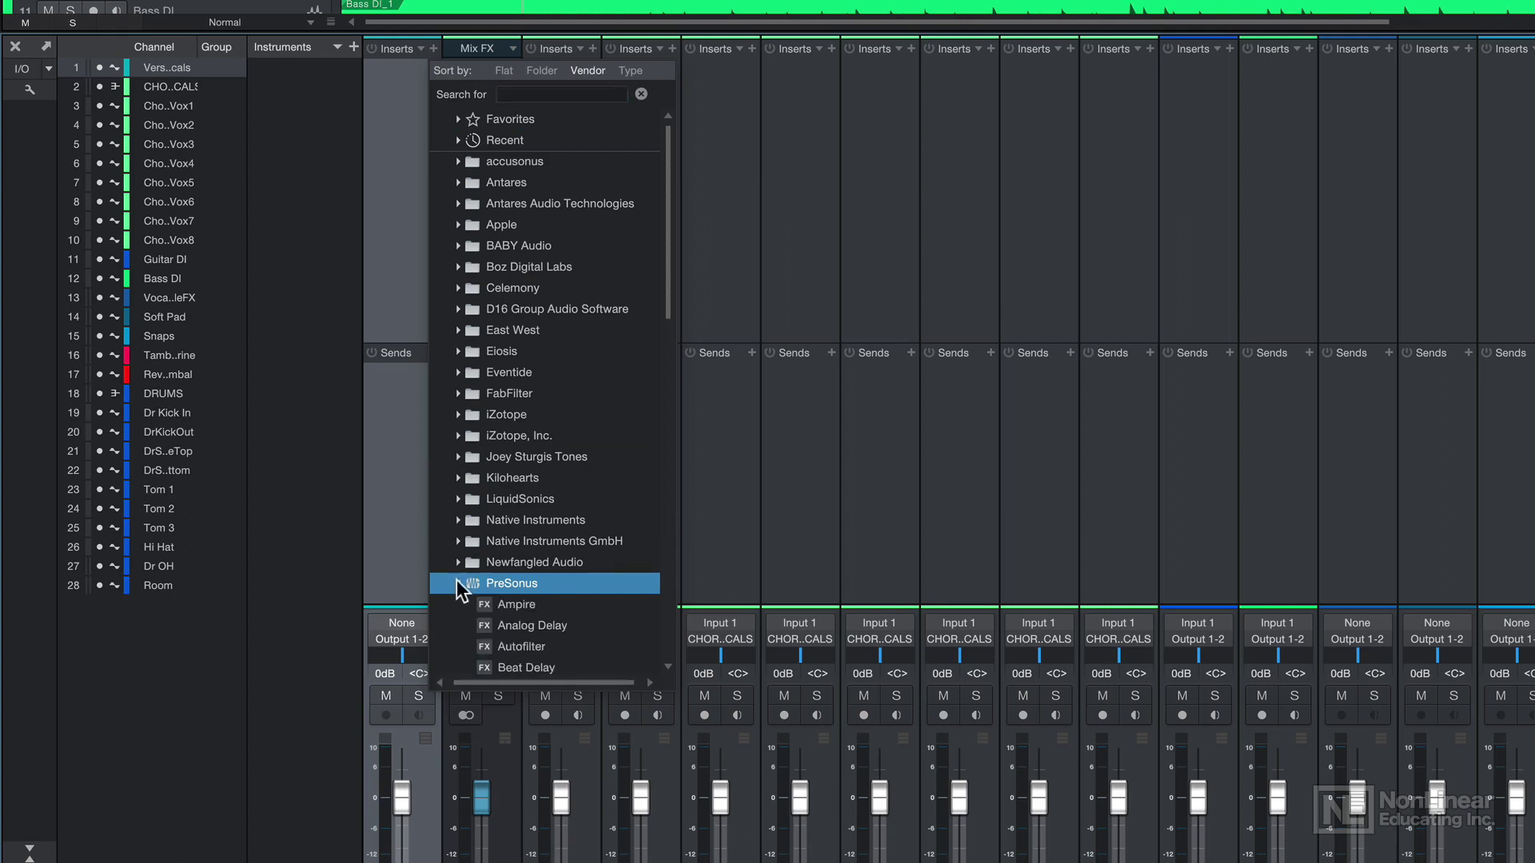
pyautogui.scroll(-5, 523, 487)
pyautogui.click(573, 481)
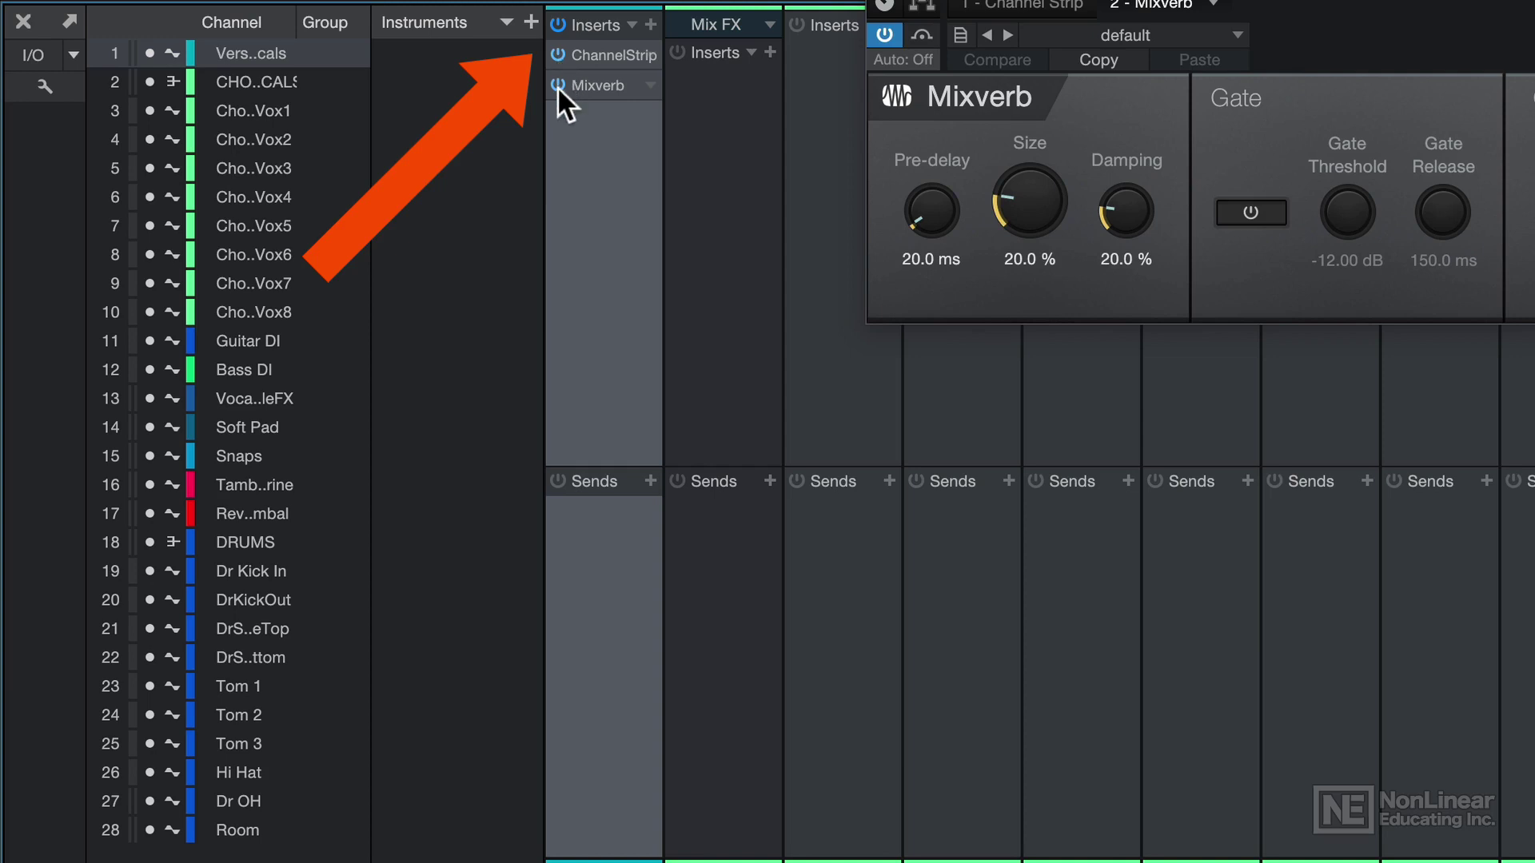
# - Bypass and re-enable the inserts to compare, then remove the Mixverb insert
pyautogui.click(560, 24)
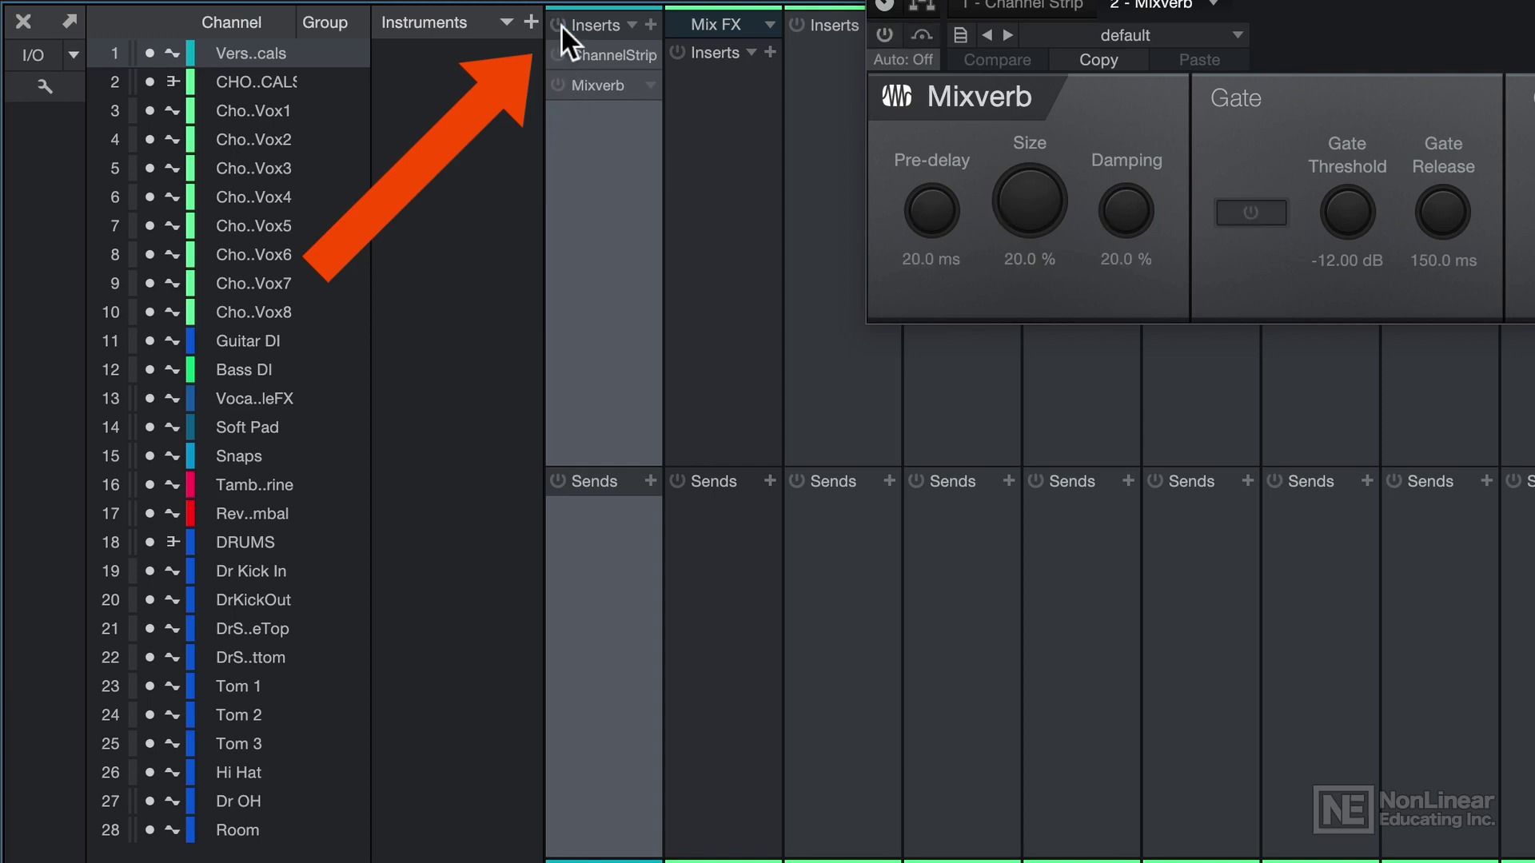
pyautogui.click(560, 24)
pyautogui.click(560, 25)
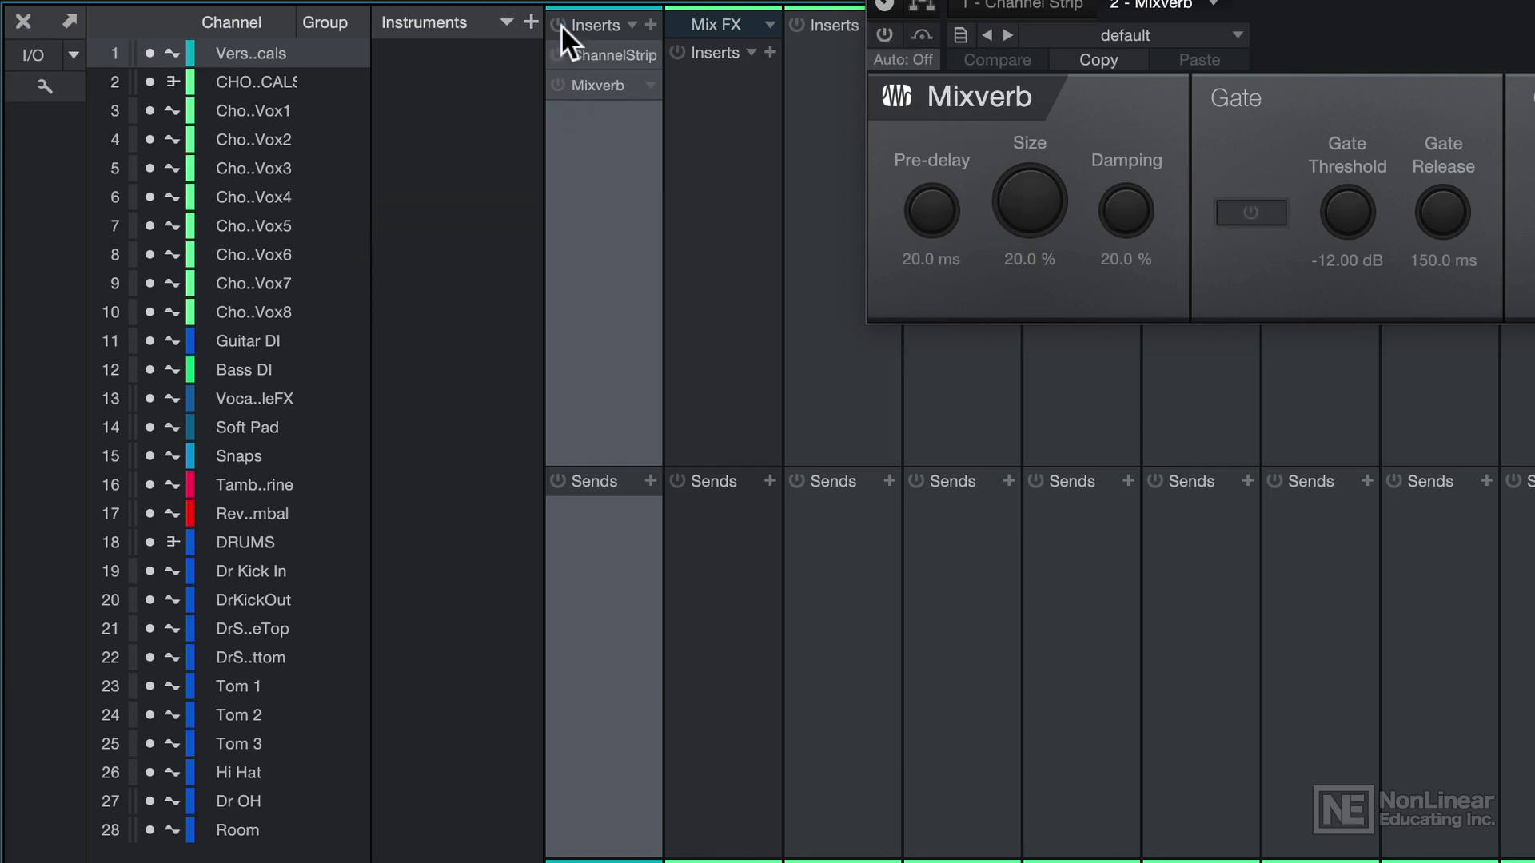
pyautogui.click(560, 24)
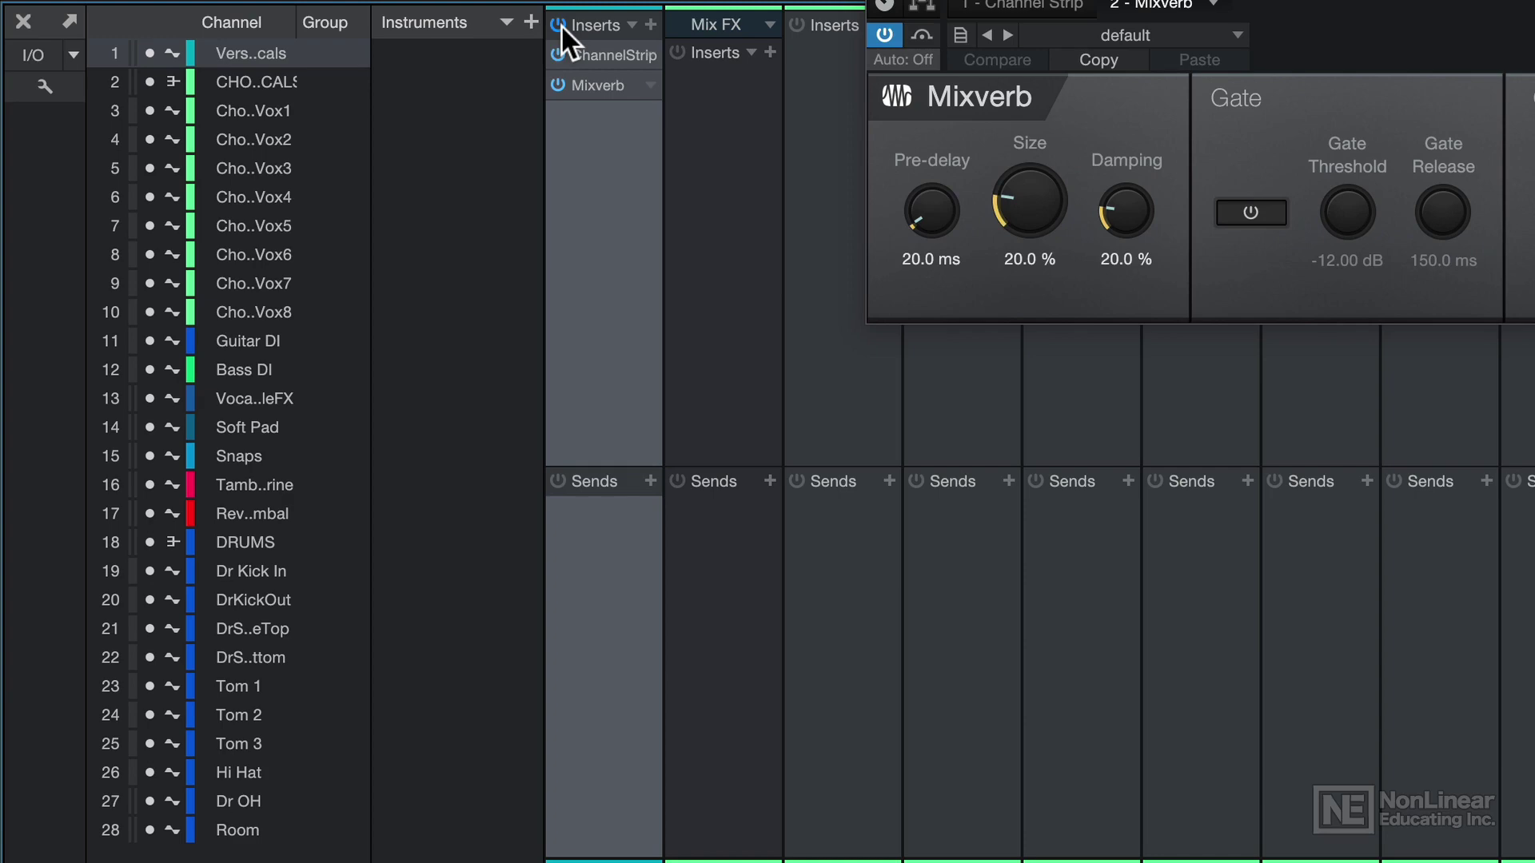
pyautogui.rightClick(630, 78)
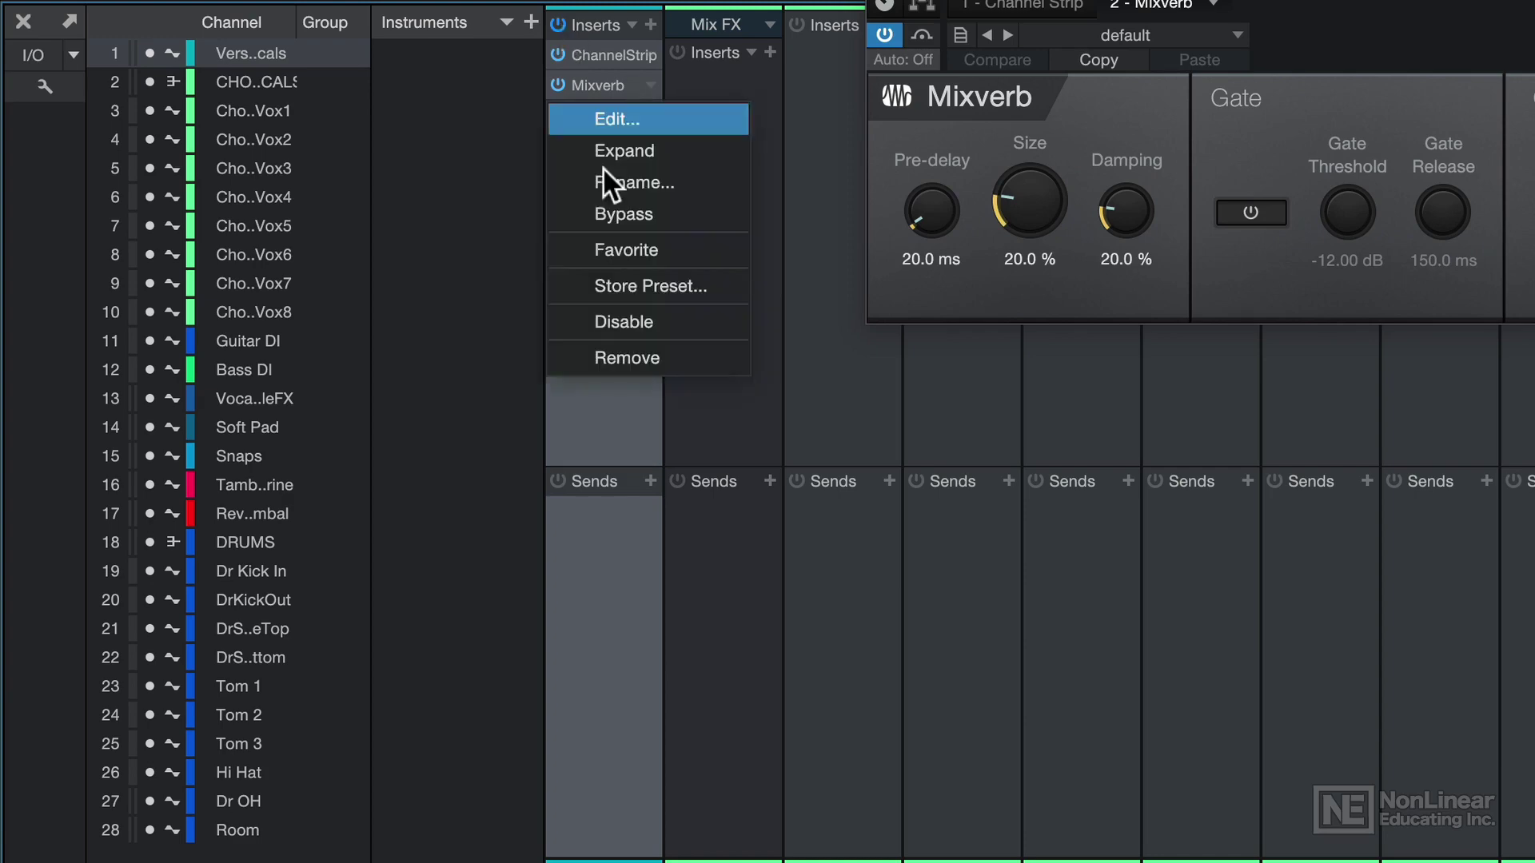
pyautogui.click(650, 358)
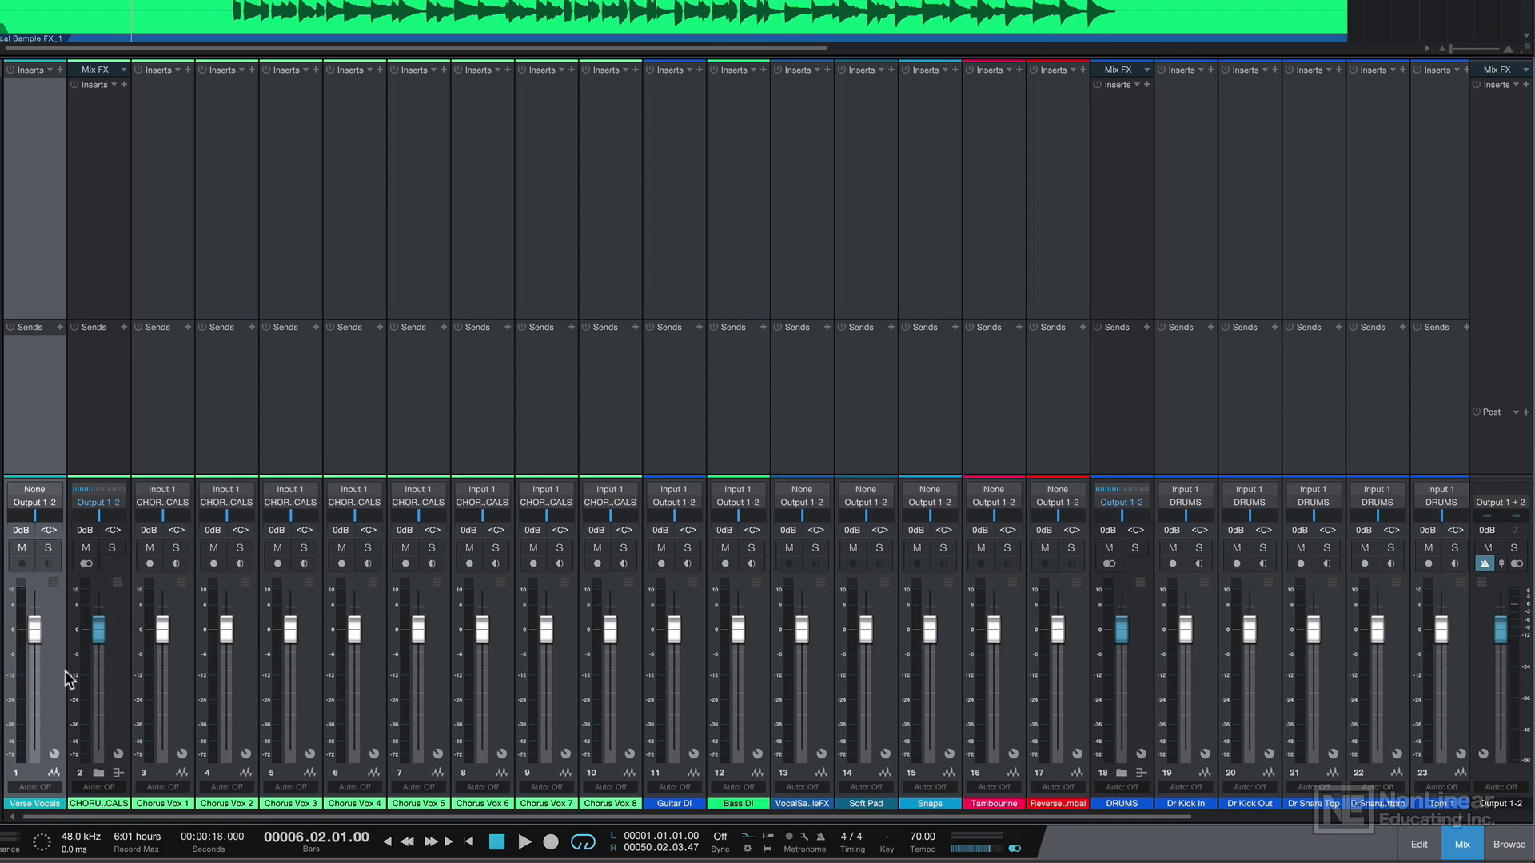
# - With all channels selected, drag one fader to set every channel to -9.9 dB, then select only Room
pyautogui.moveTo(285, 814); pyautogui.dragTo(1001, 781)
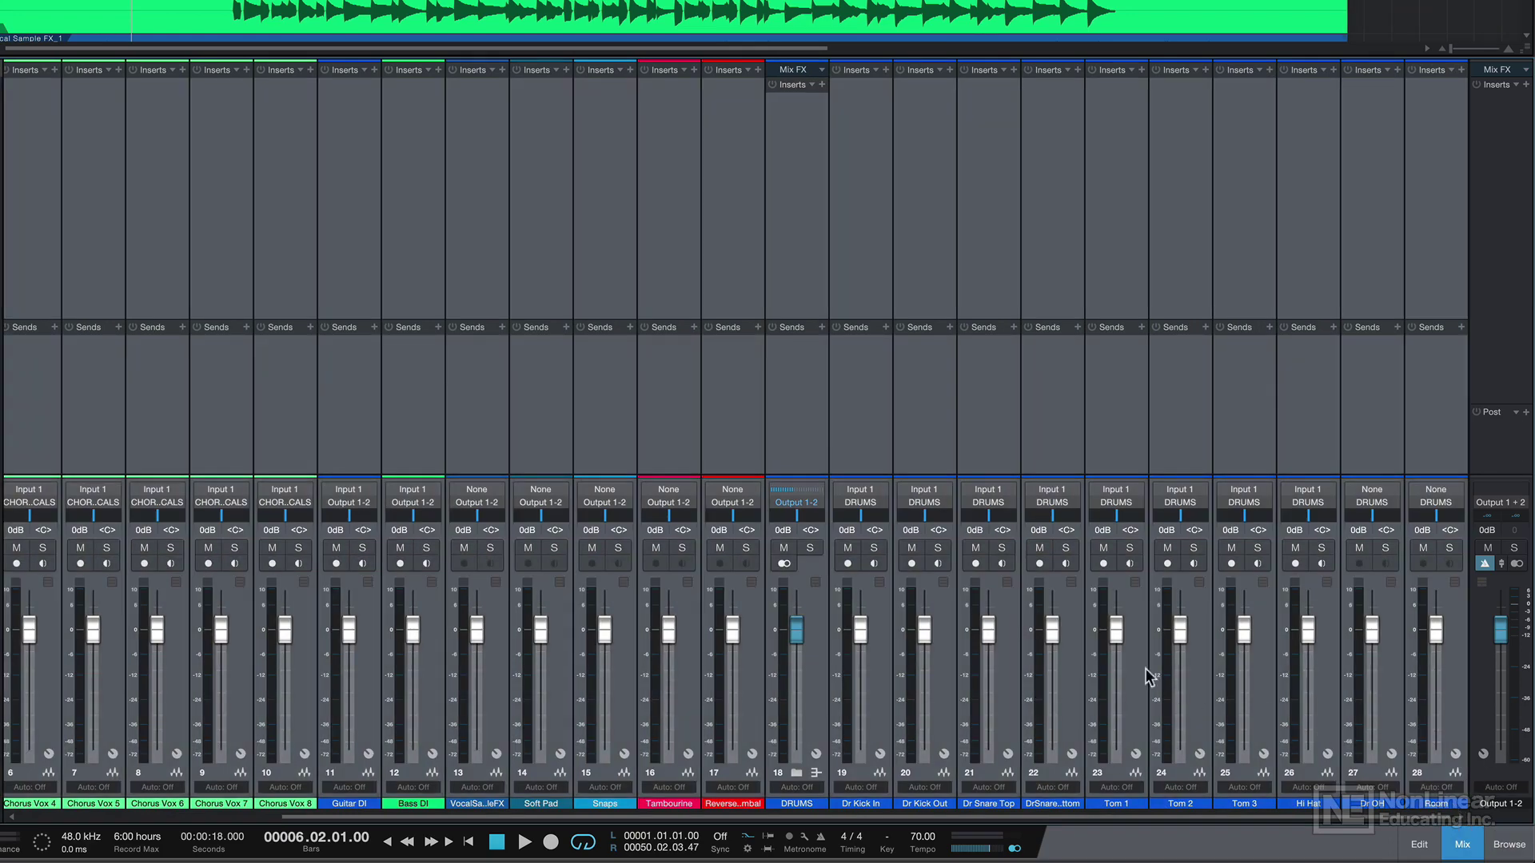
pyautogui.moveTo(1052, 633); pyautogui.dragTo(1063, 669)
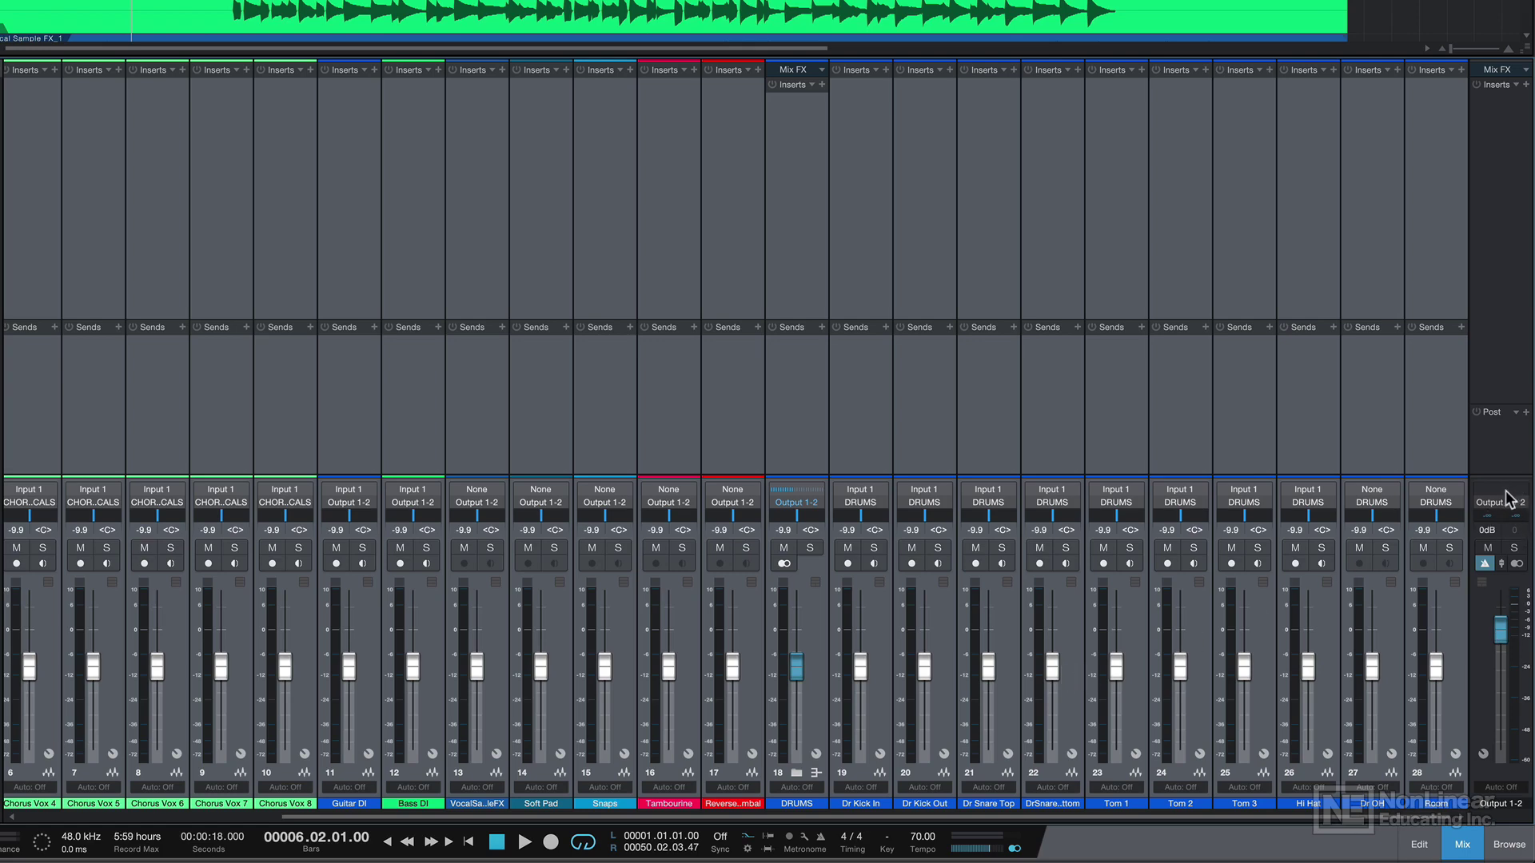
pyautogui.click(1446, 703)
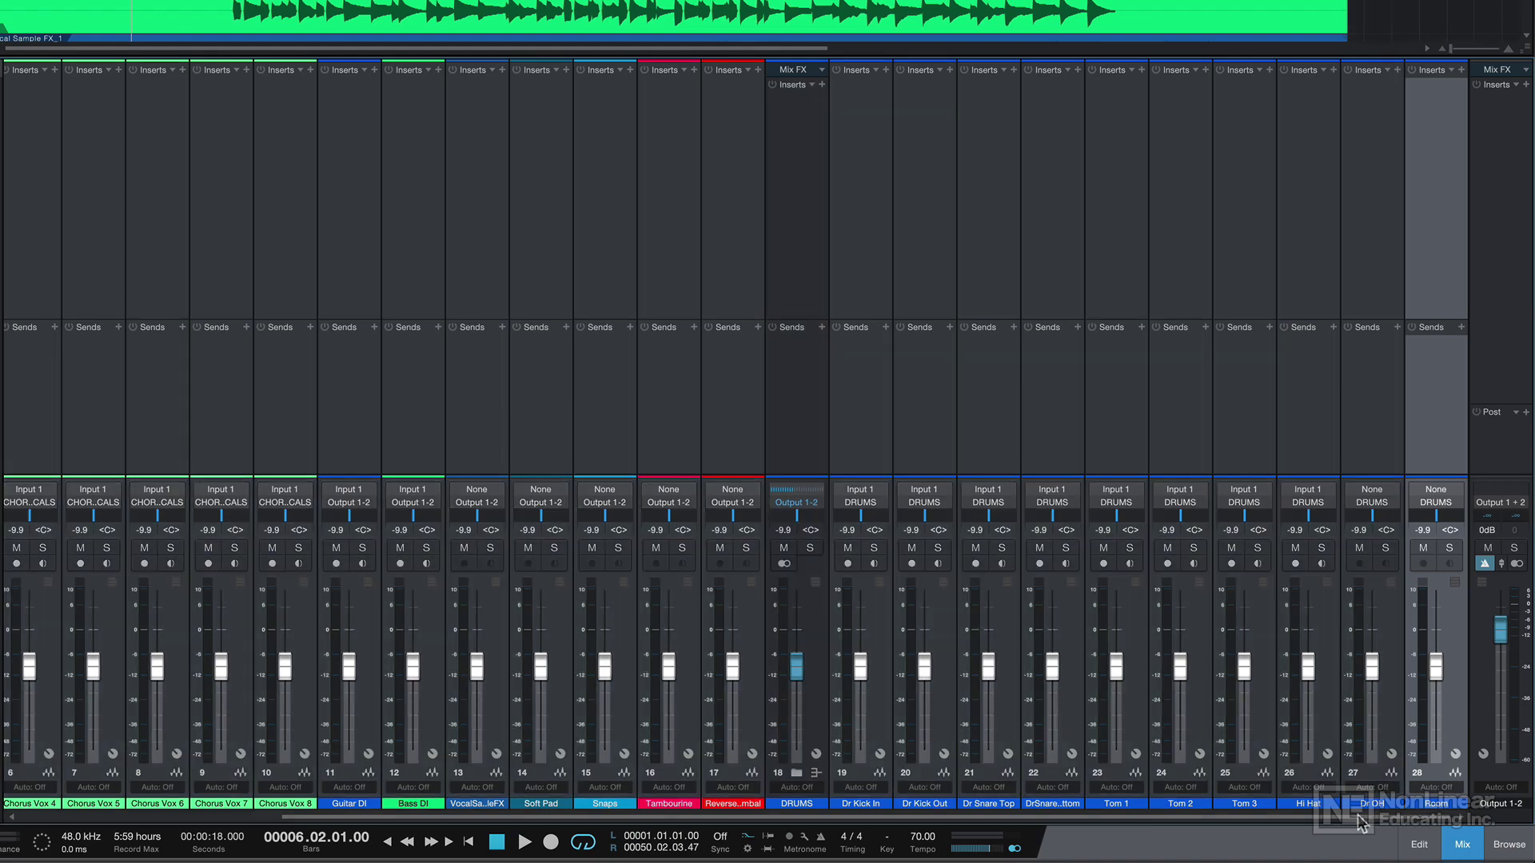
pyautogui.moveTo(1365, 817); pyautogui.dragTo(977, 843)
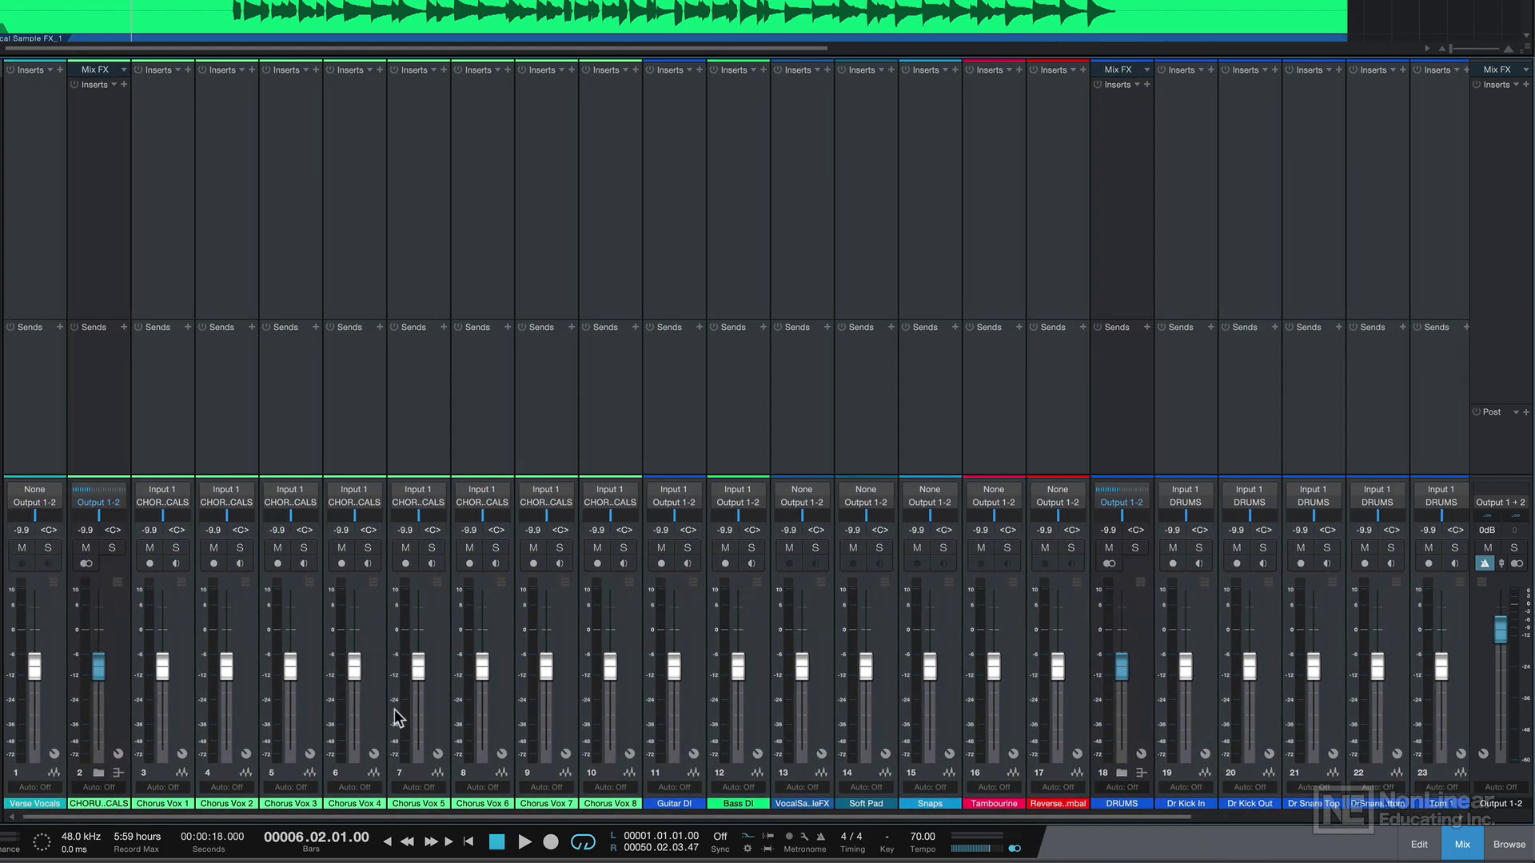
# - Pan Chorus Vox 1, 3, 5, 7 hard left and Chorus Vox 2, 4, 6, 8 hard right
pyautogui.click(177, 806)
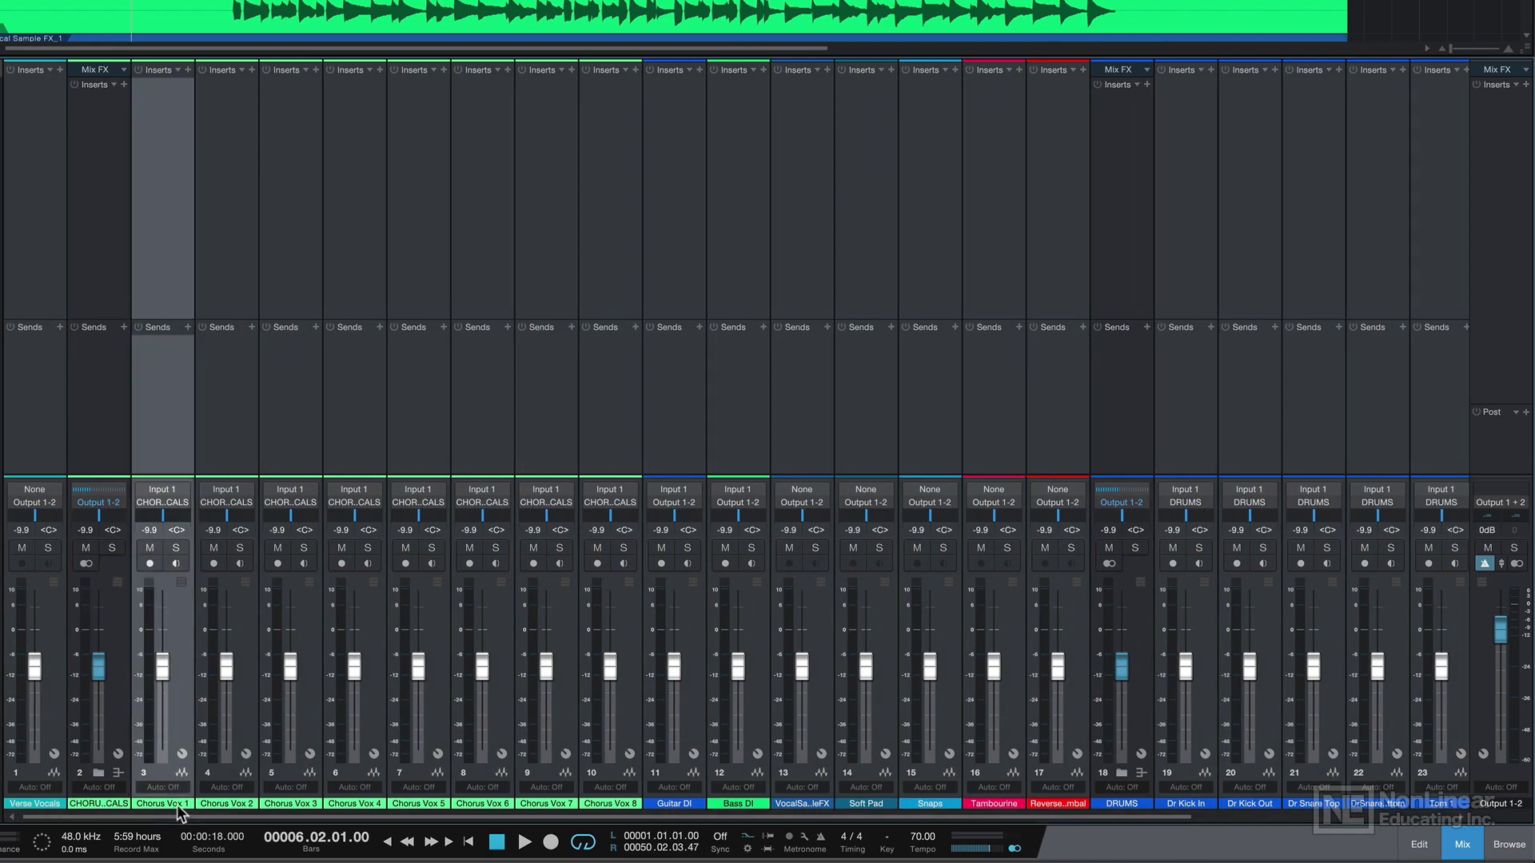
pyautogui.click(224, 803)
pyautogui.click(183, 807)
pyautogui.press('Right')
pyautogui.press('Right')
pyautogui.press('Right')
pyautogui.press('Right')
pyautogui.press('Right')
pyautogui.press('Right')
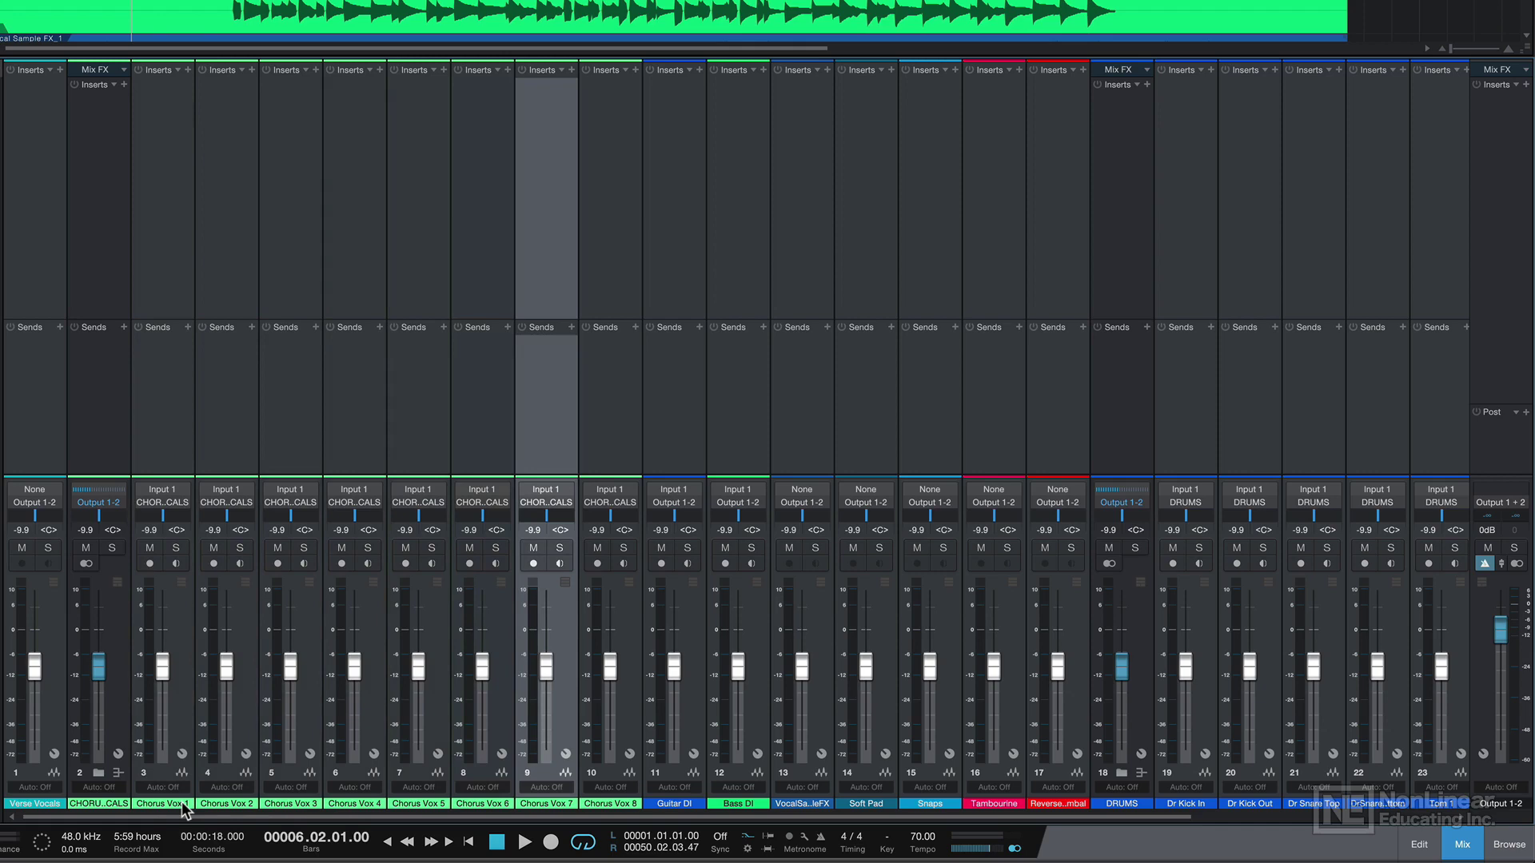
pyautogui.press('Left')
pyautogui.press('Left')
pyautogui.press('Left')
pyautogui.press('Left')
pyautogui.press('Left')
pyautogui.press('Left')
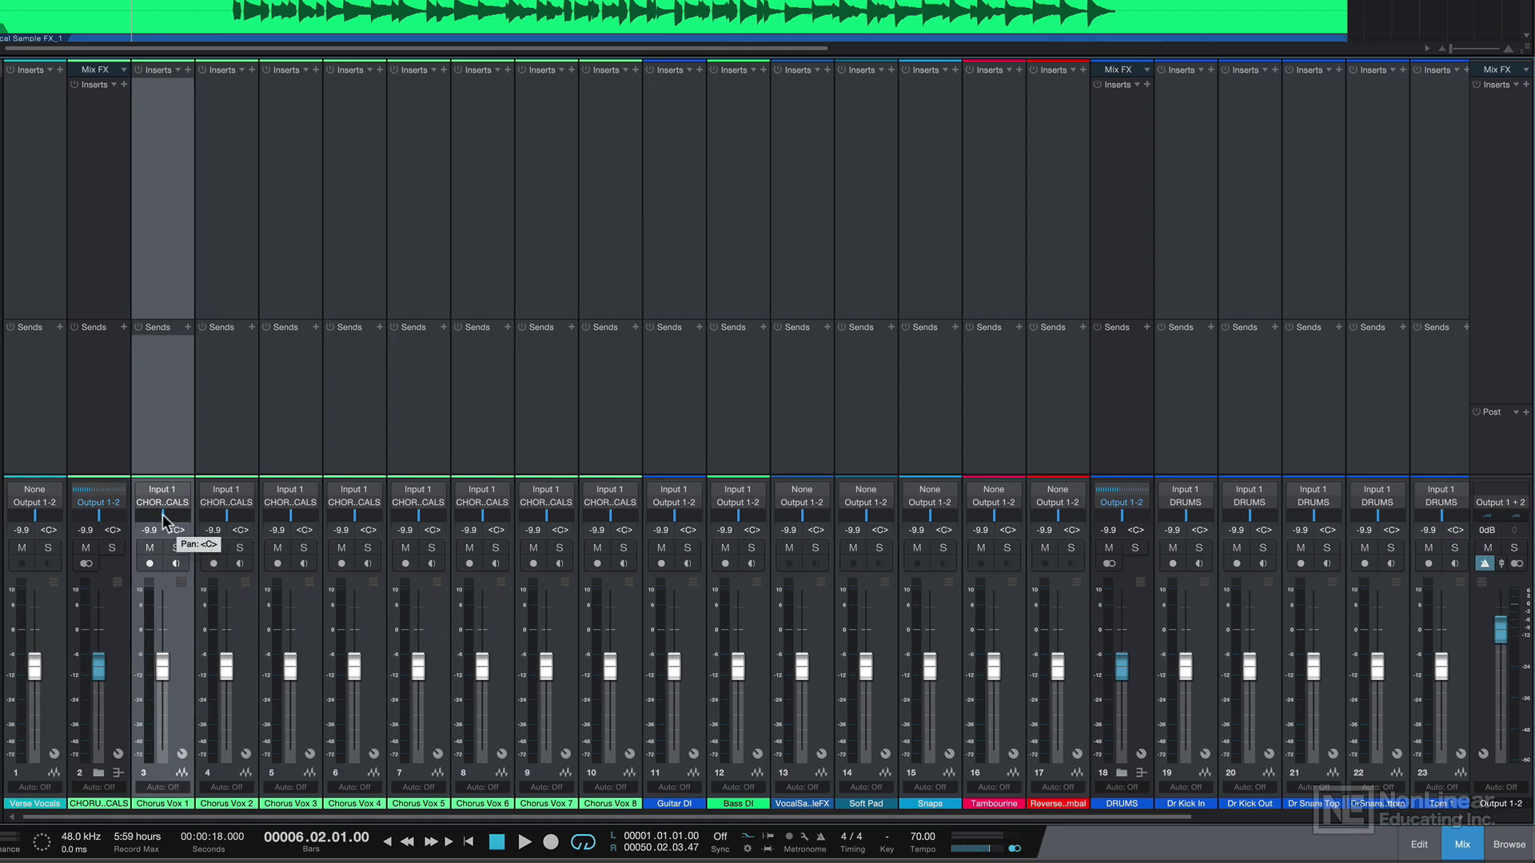
pyautogui.moveTo(164, 518); pyautogui.dragTo(122, 513)
pyautogui.moveTo(224, 515); pyautogui.dragTo(257, 523)
pyautogui.moveTo(351, 518); pyautogui.dragTo(379, 525)
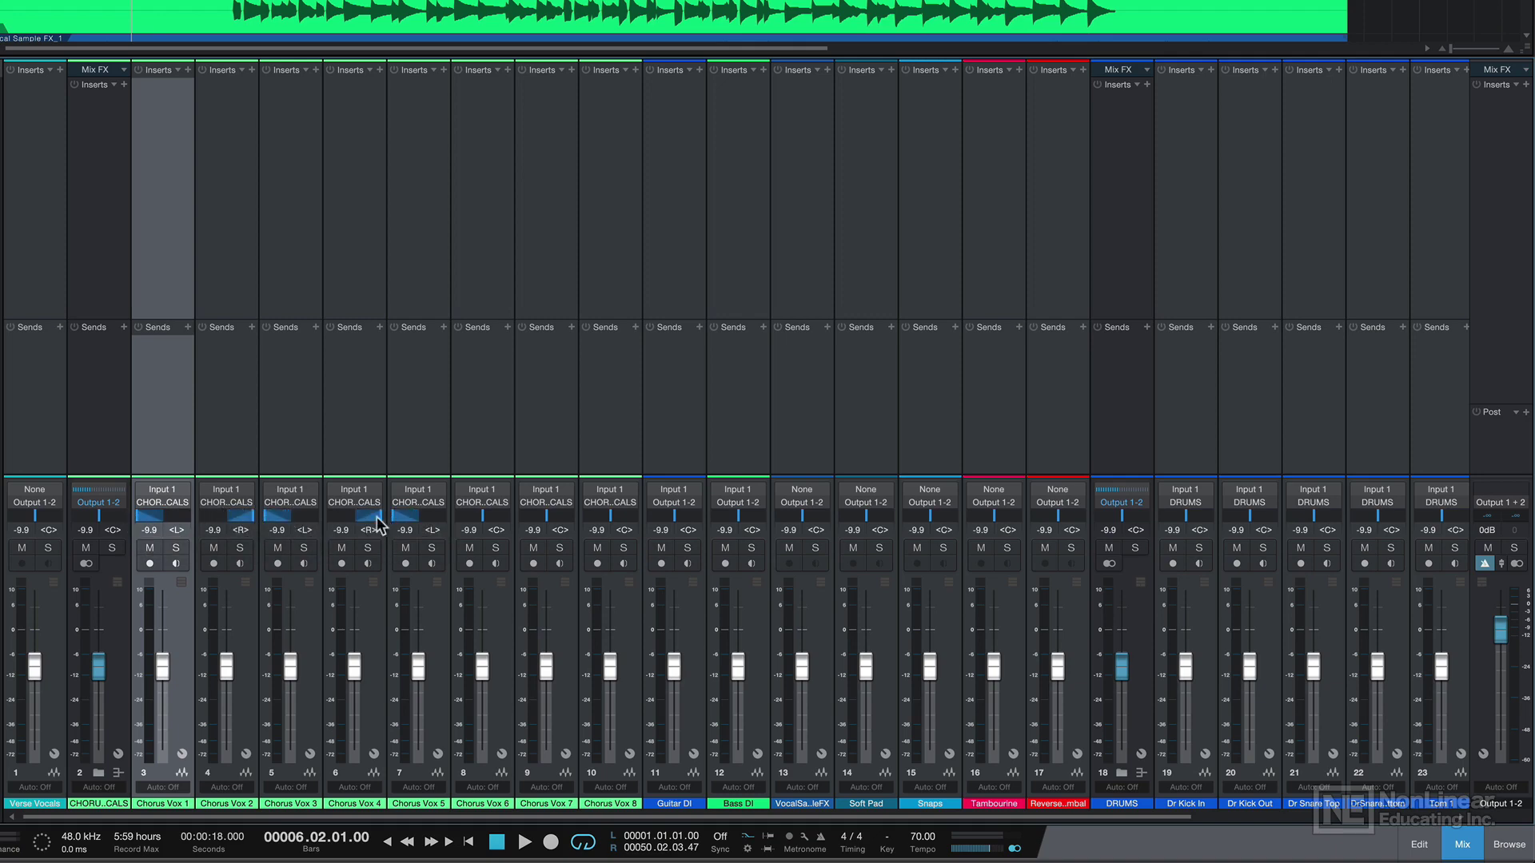
pyautogui.moveTo(475, 515); pyautogui.dragTo(650, 521)
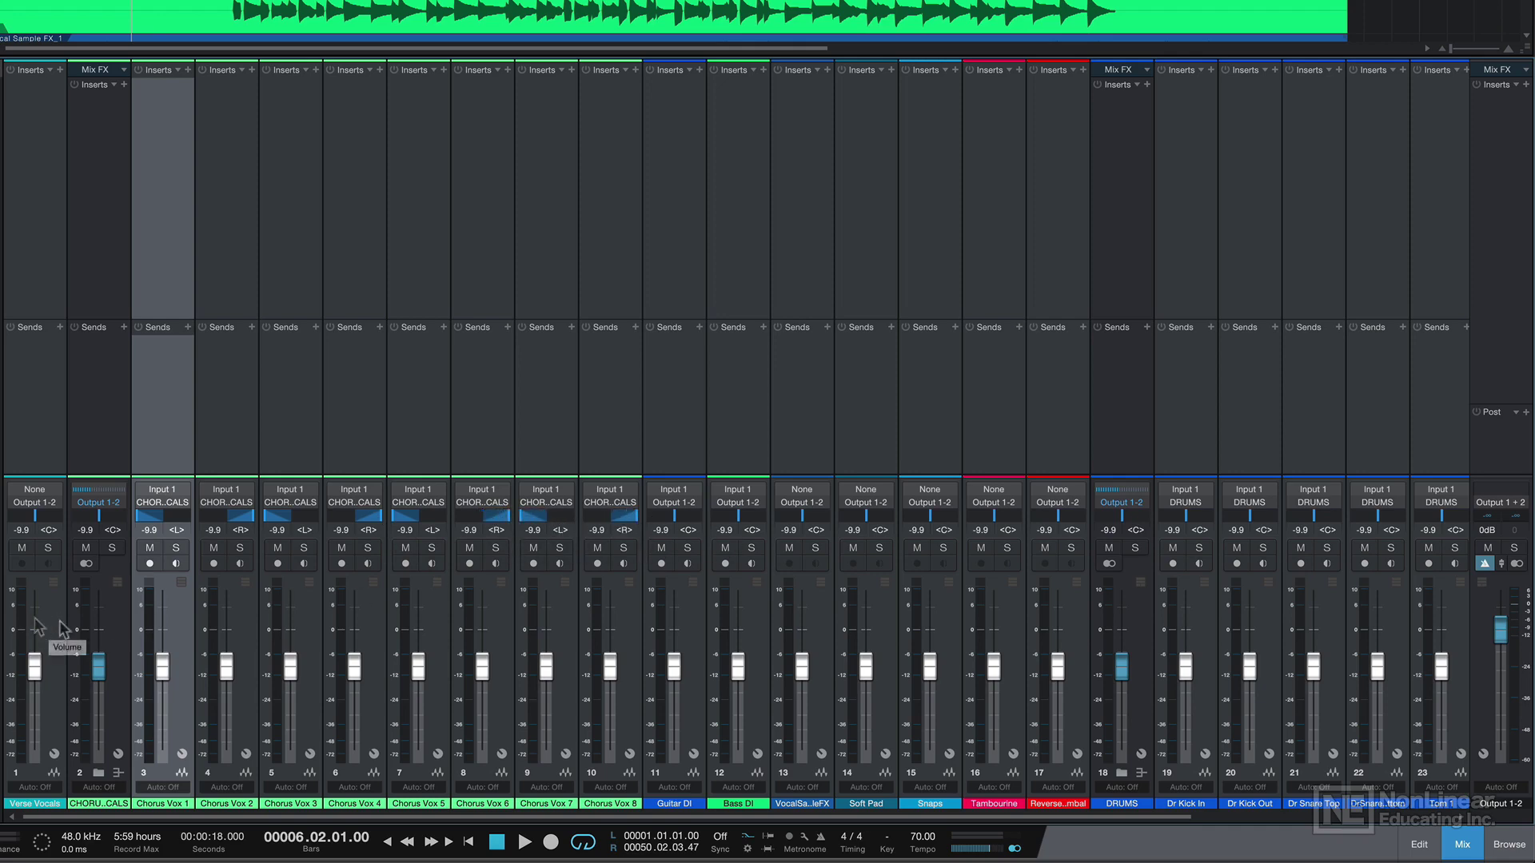
# - Reset the CHOR..CALS bus fader to 0 dB and scroll the mixer to the drum channels
pyautogui.keyDown('alt'); pyautogui.click(96, 662); pyautogui.keyUp('alt')
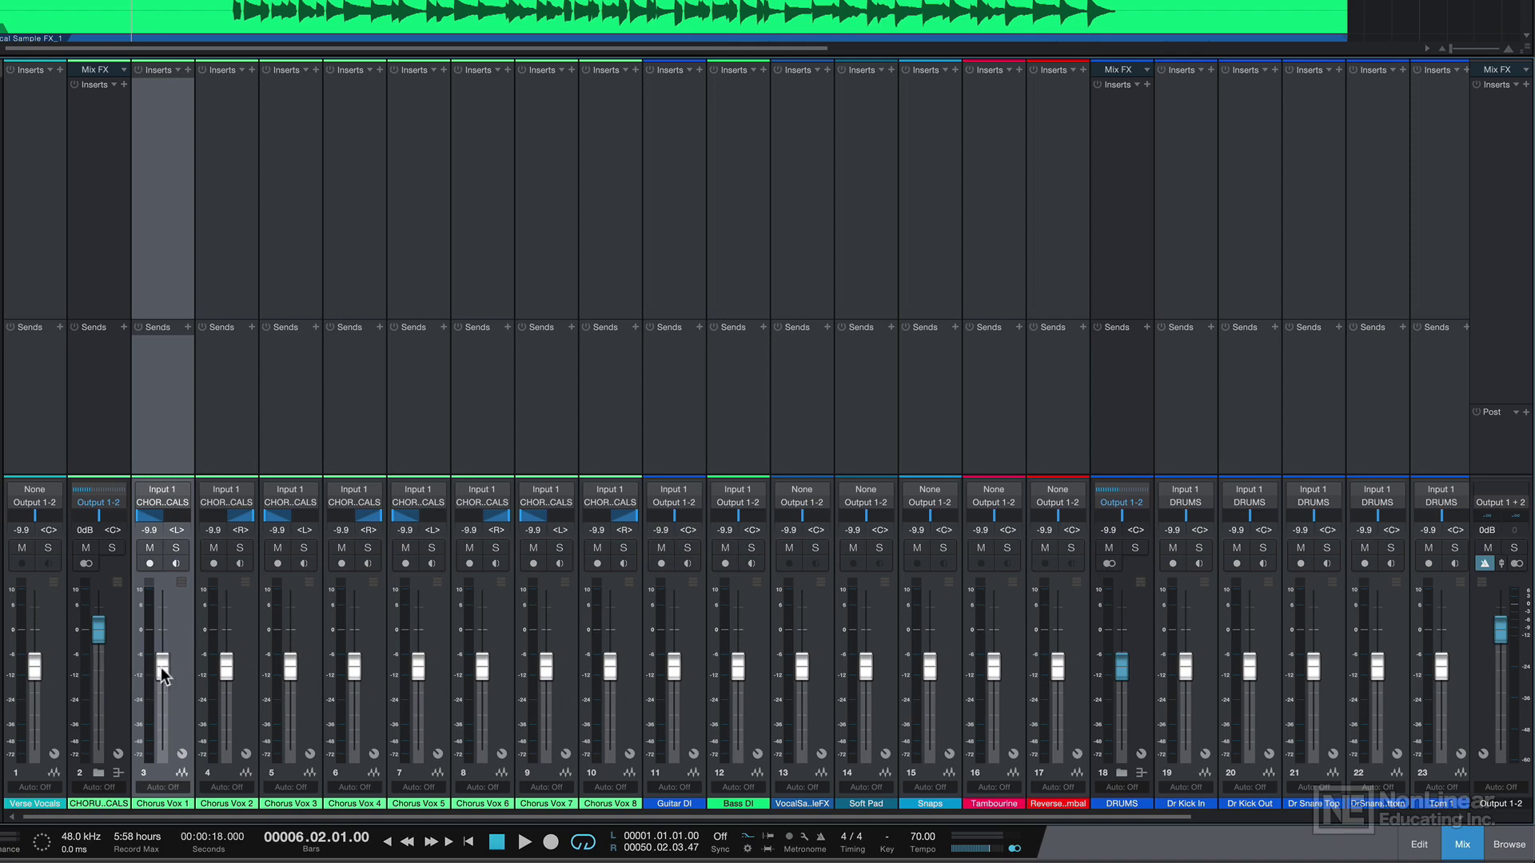
pyautogui.moveTo(624, 817); pyautogui.dragTo(956, 803)
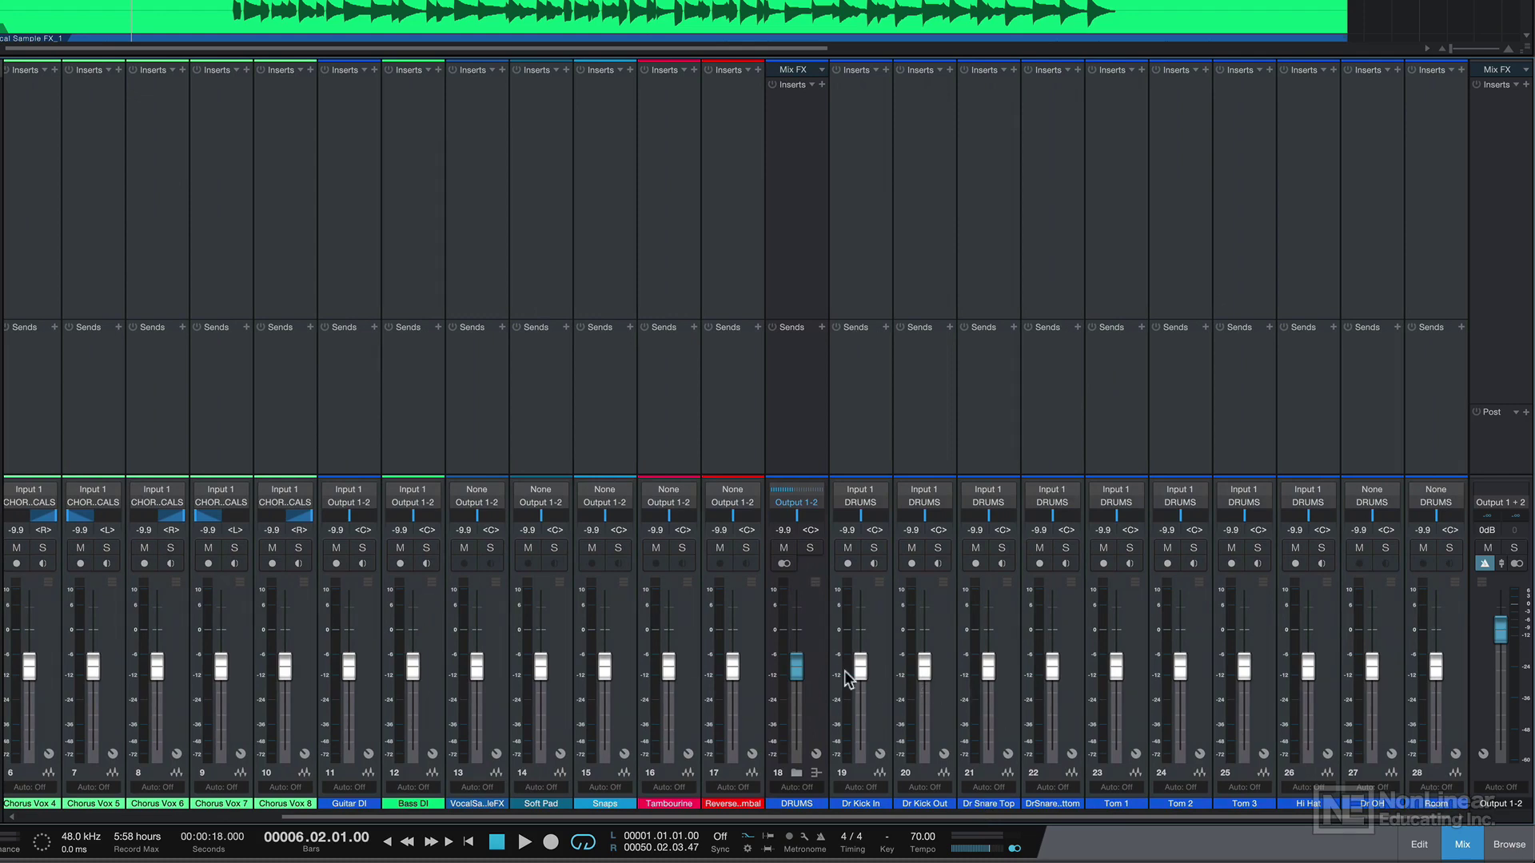
# - During playback, lower Kick Out to -15.6, Snaps to -18.9, plus Snare Bottom and reverse cymbal
pyautogui.press('space')
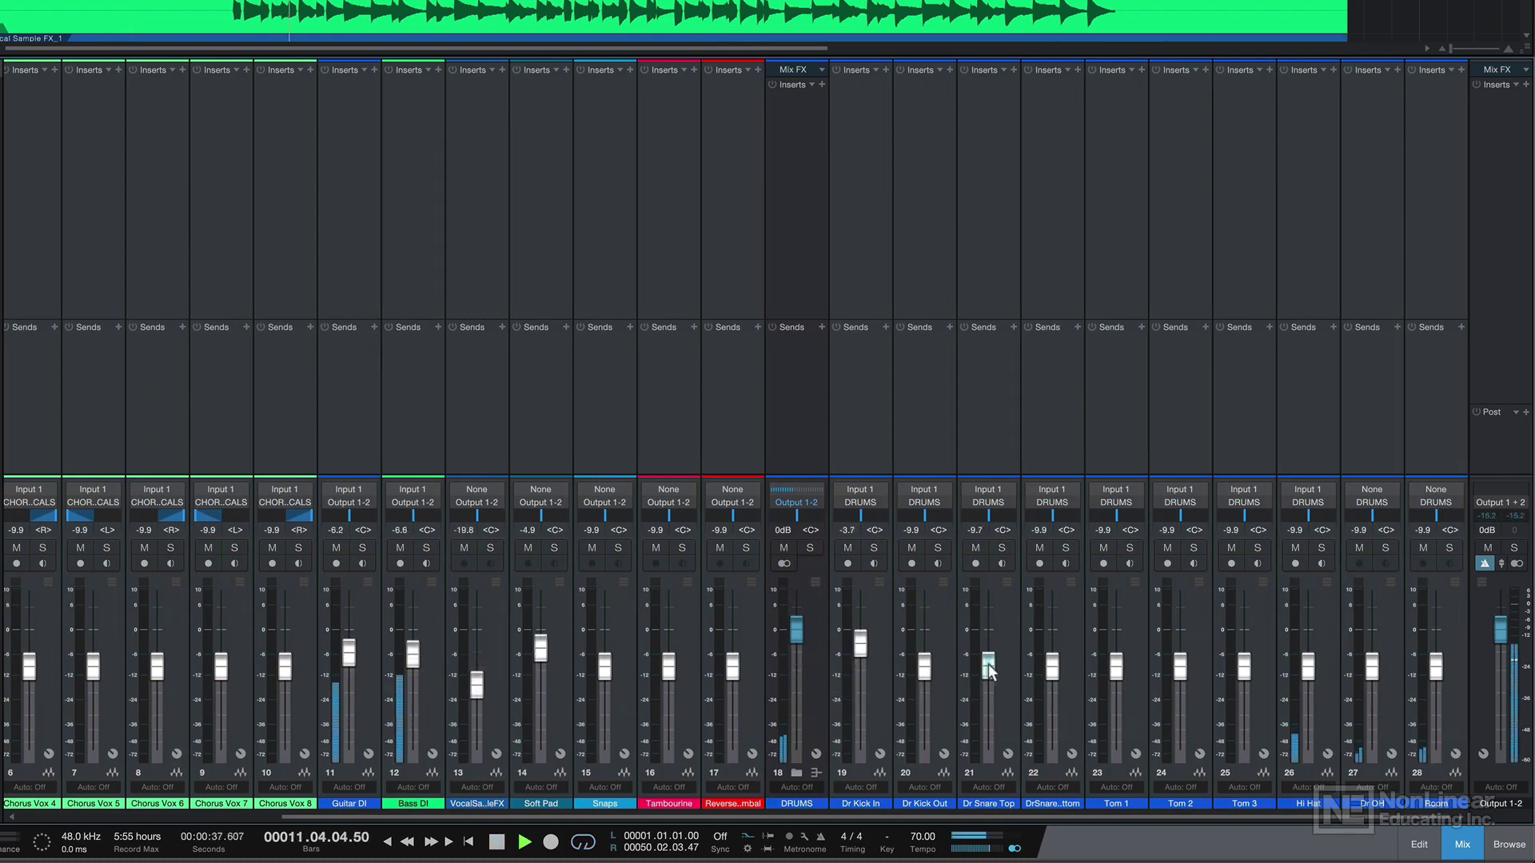
pyautogui.moveTo(927, 668); pyautogui.dragTo(927, 679)
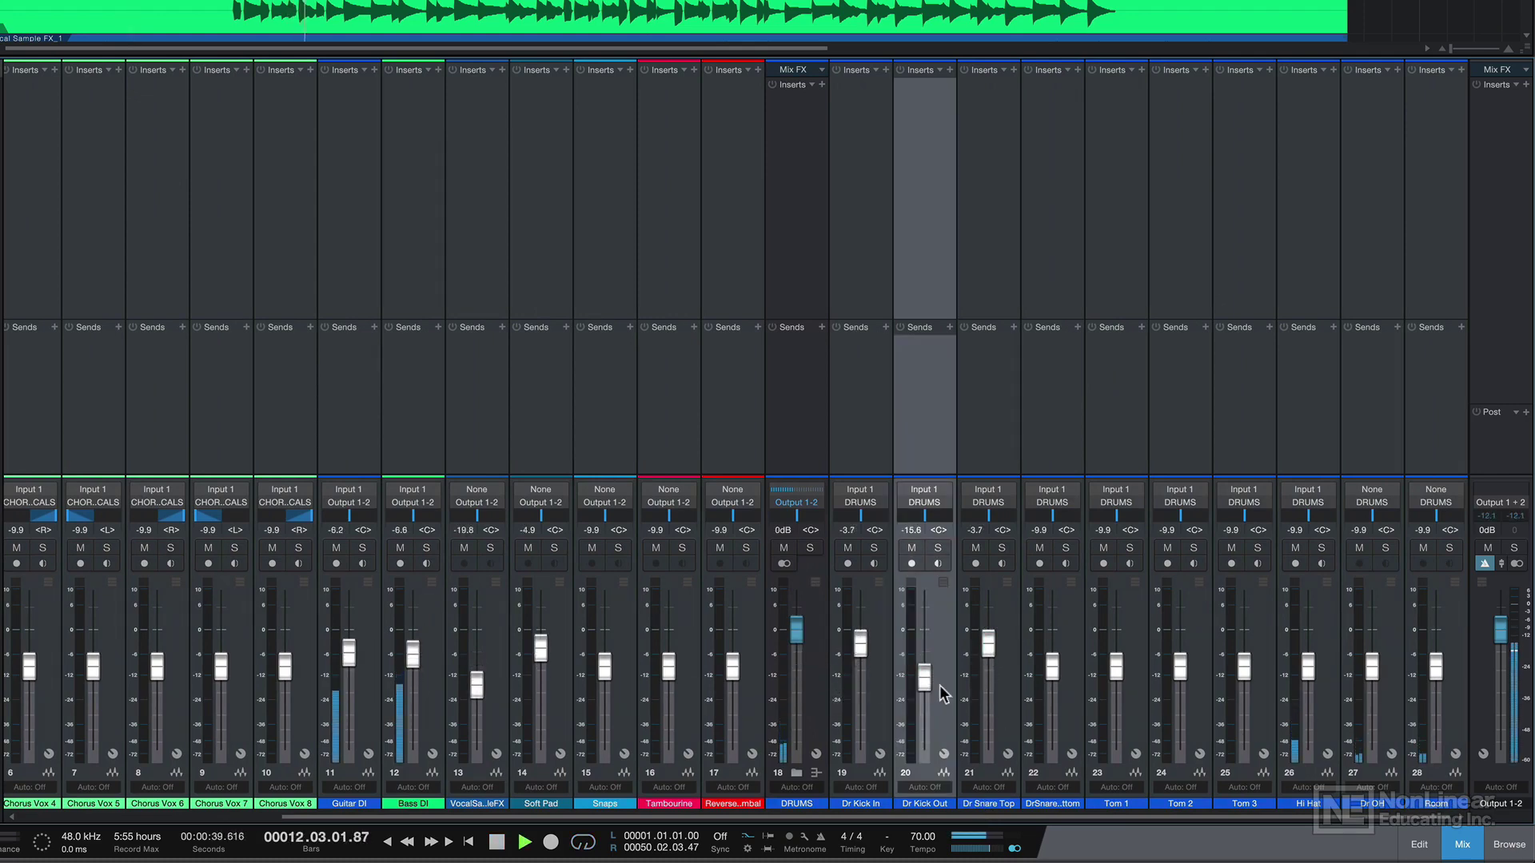
pyautogui.moveTo(1053, 666); pyautogui.dragTo(1054, 690)
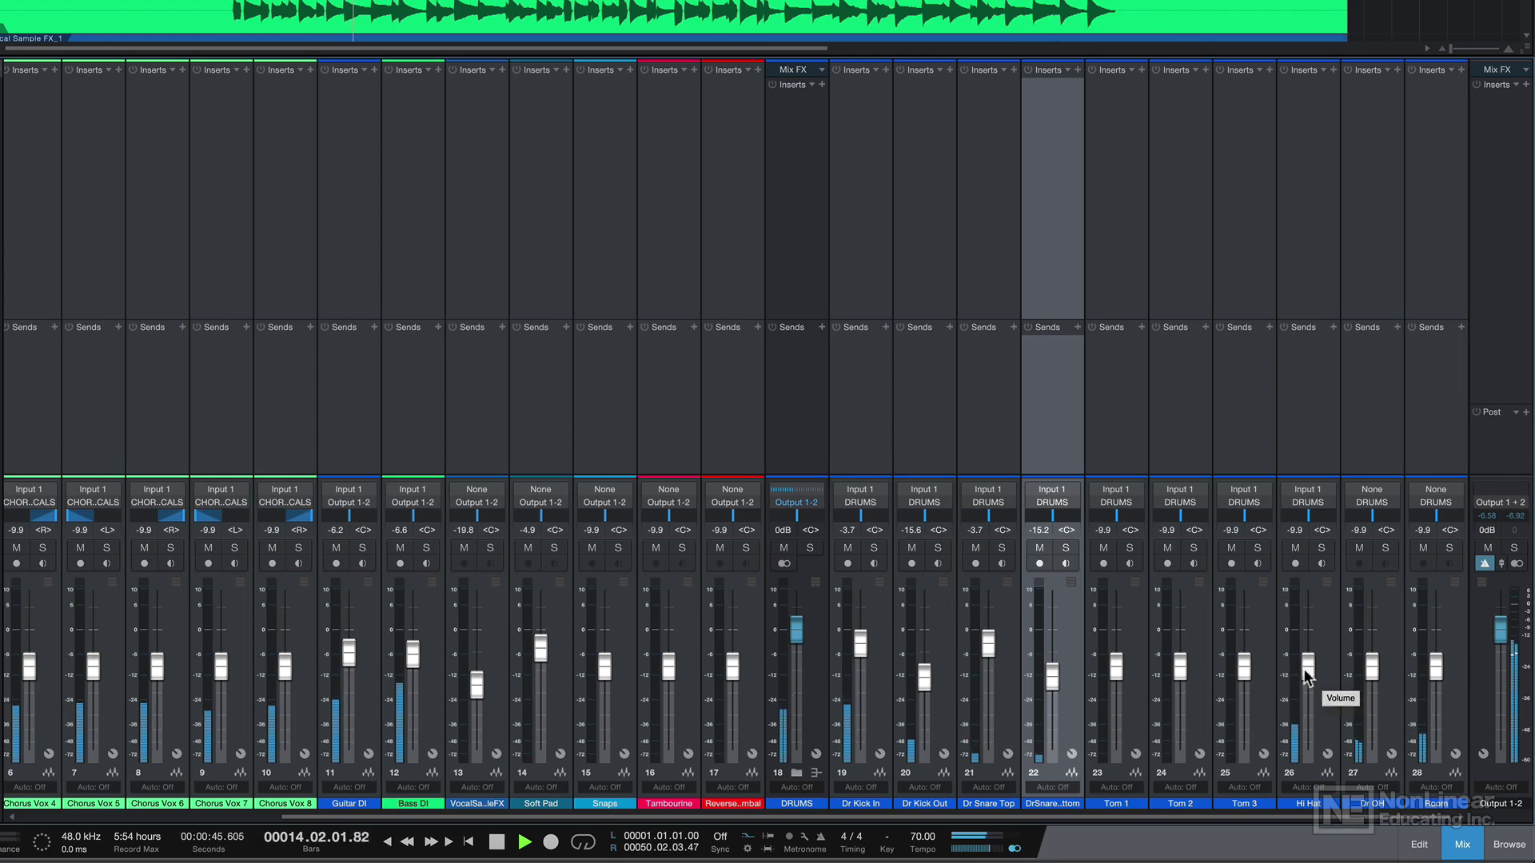
pyautogui.moveTo(899, 816); pyautogui.dragTo(563, 846)
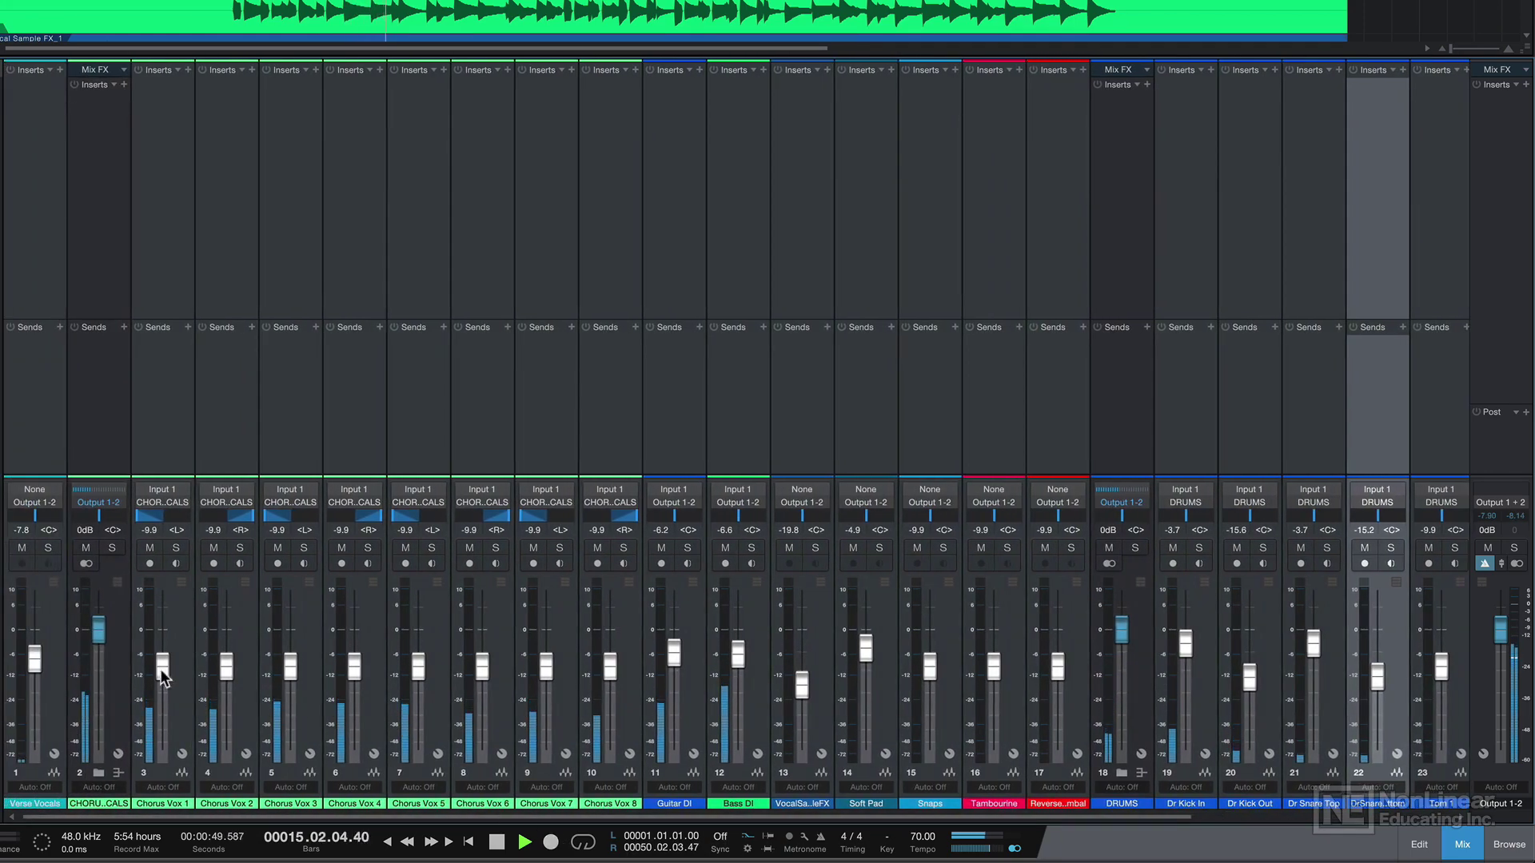
pyautogui.moveTo(93, 648); pyautogui.dragTo(98, 645)
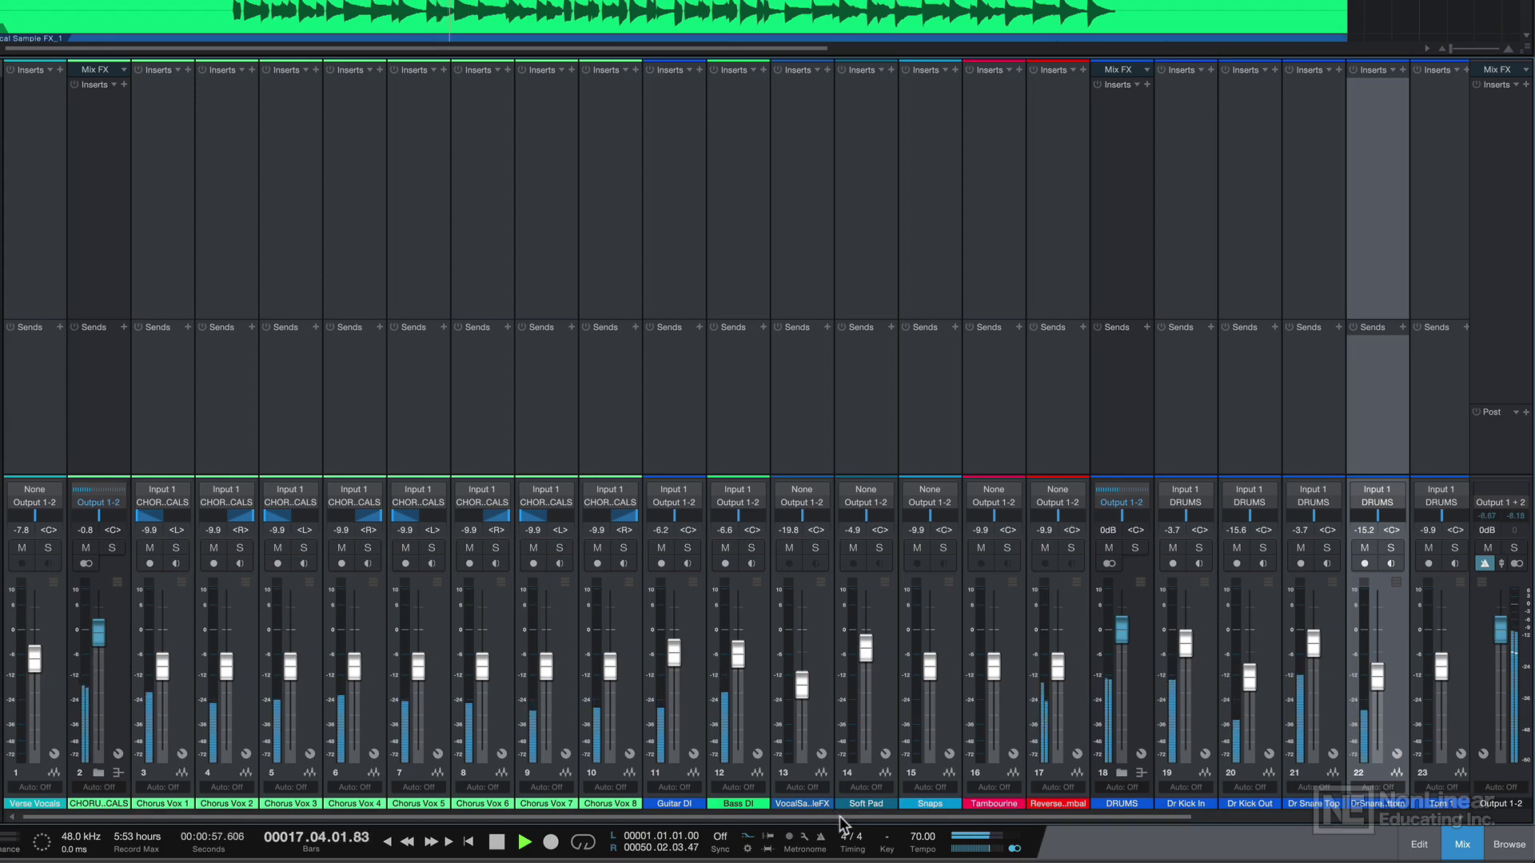
pyautogui.moveTo(1057, 668); pyautogui.dragTo(1059, 697)
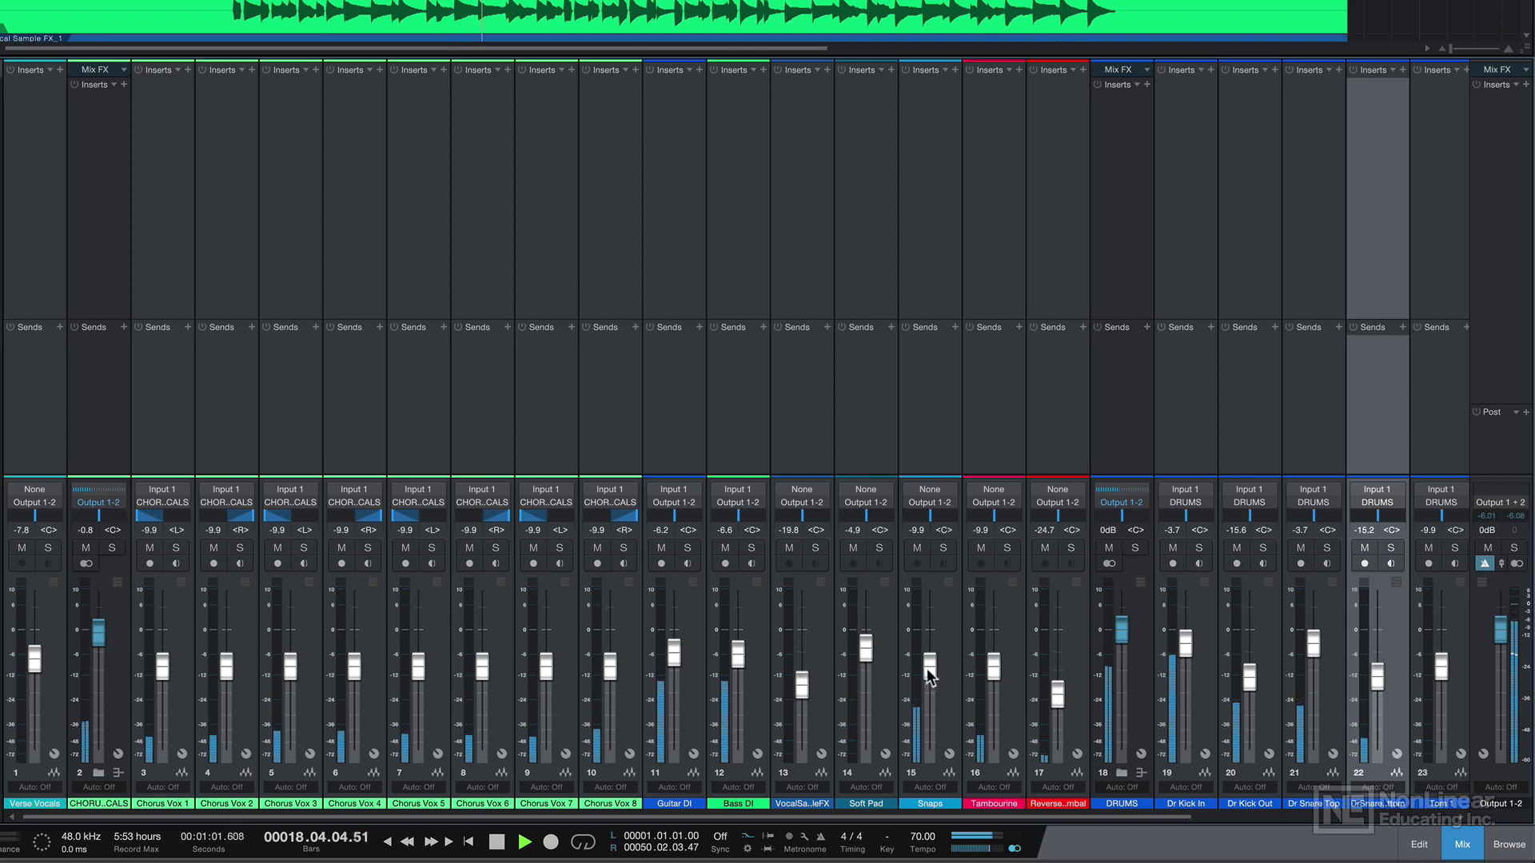
pyautogui.moveTo(927, 668); pyautogui.dragTo(932, 686)
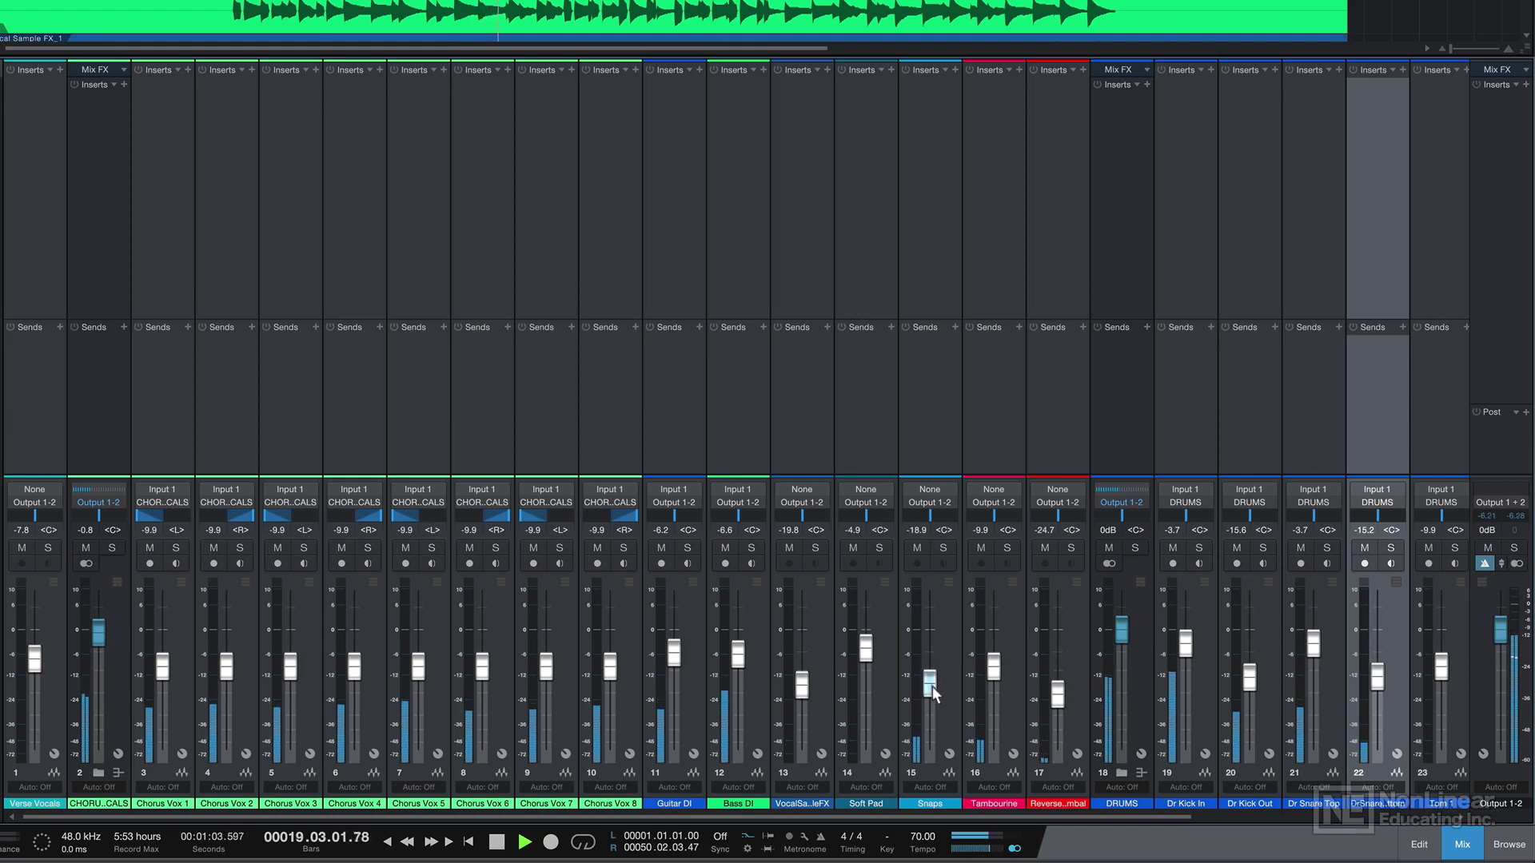
# - Pan Tom 1 L56, Tom 2 R24, Tom 3 R58 and Hi Hat L58, then stop playback
pyautogui.moveTo(967, 817); pyautogui.dragTo(1263, 799)
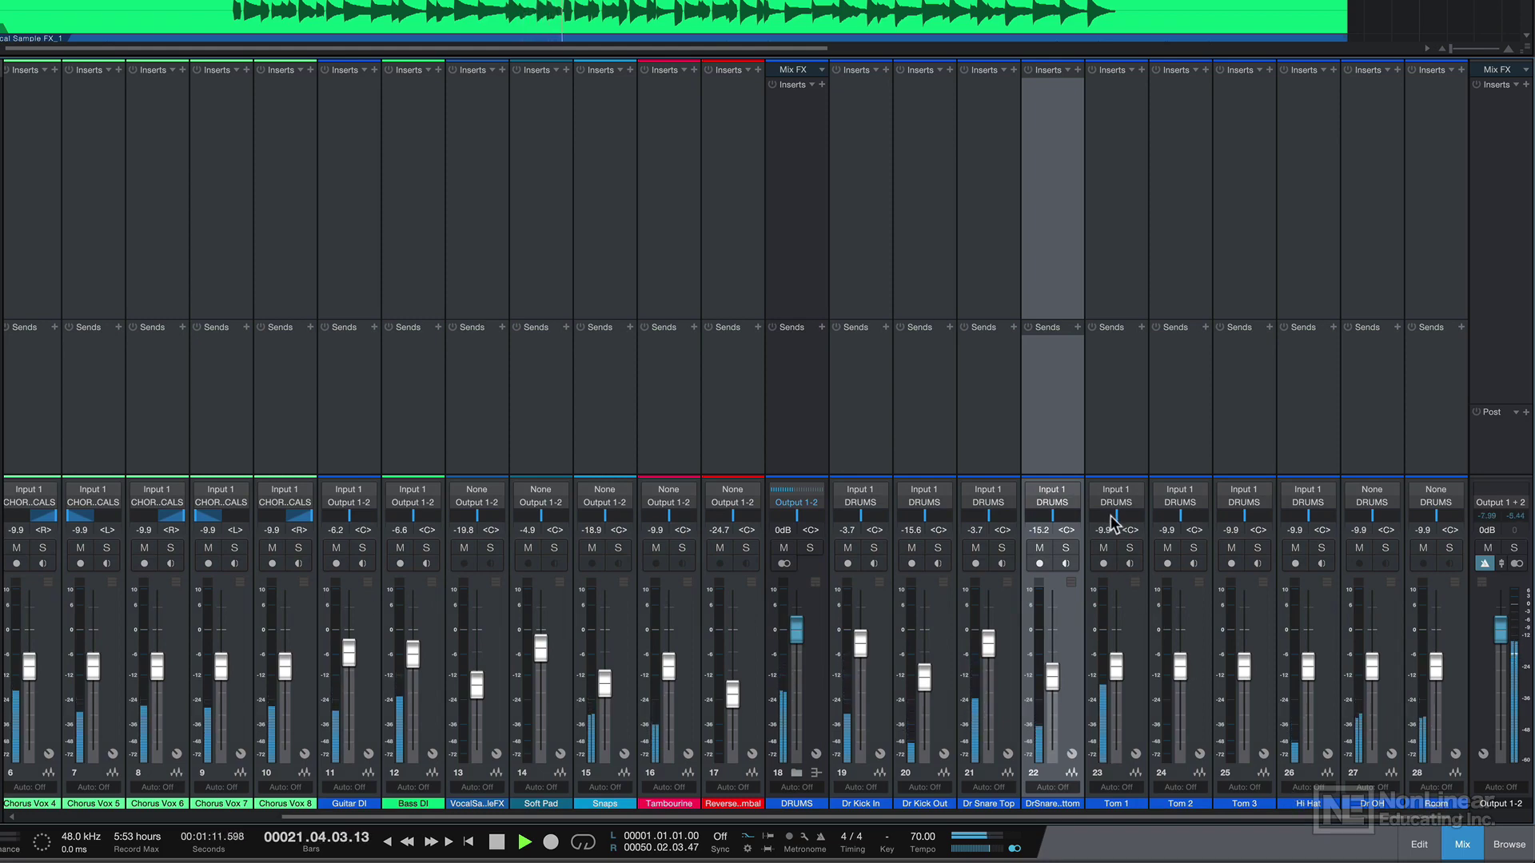
pyautogui.moveTo(1112, 521); pyautogui.dragTo(1261, 520)
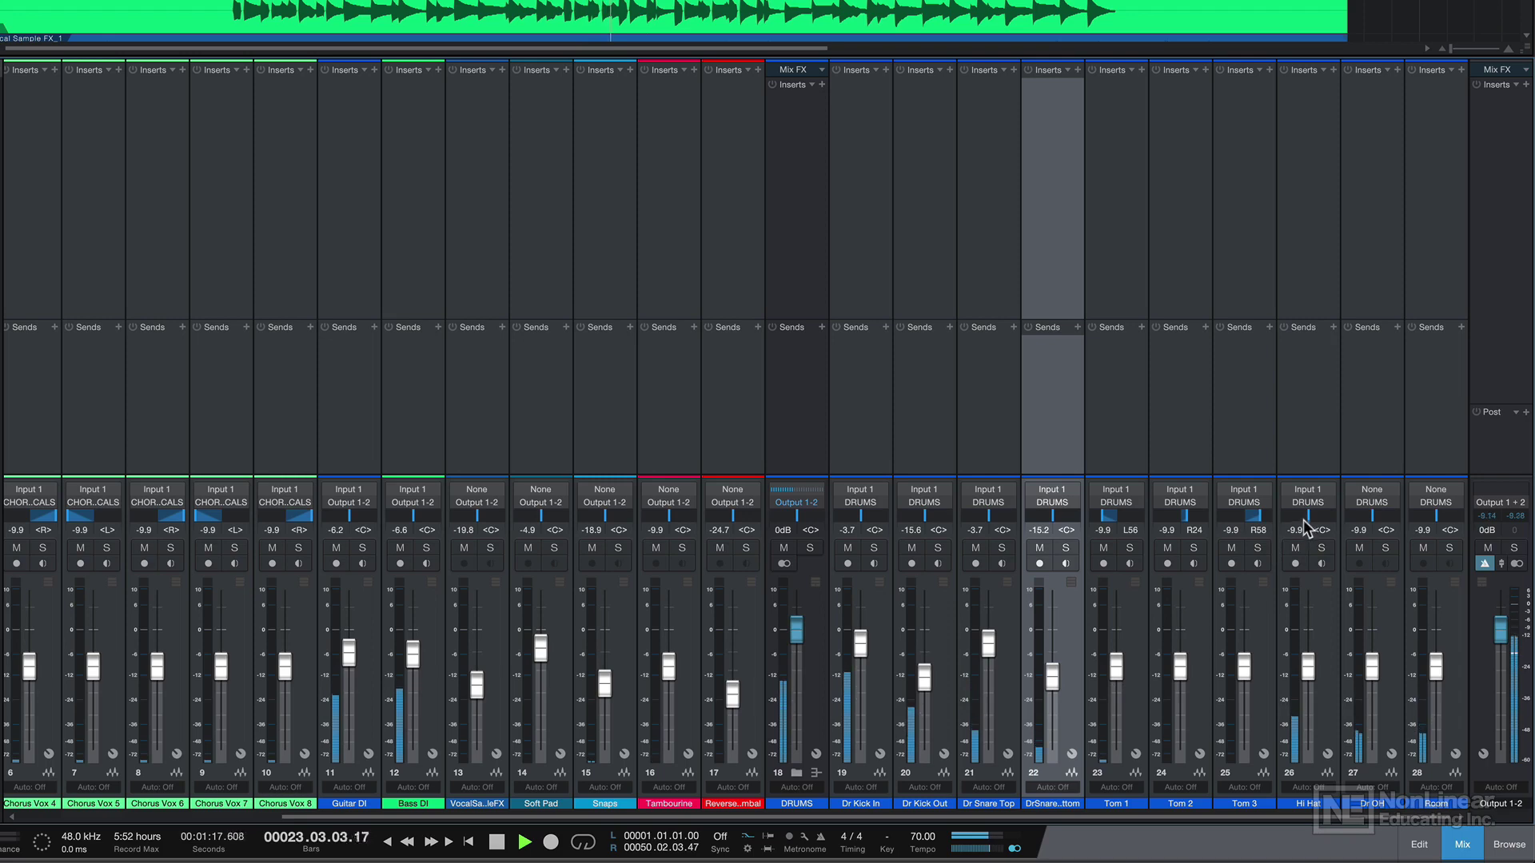
pyautogui.moveTo(1305, 528); pyautogui.dragTo(1294, 529)
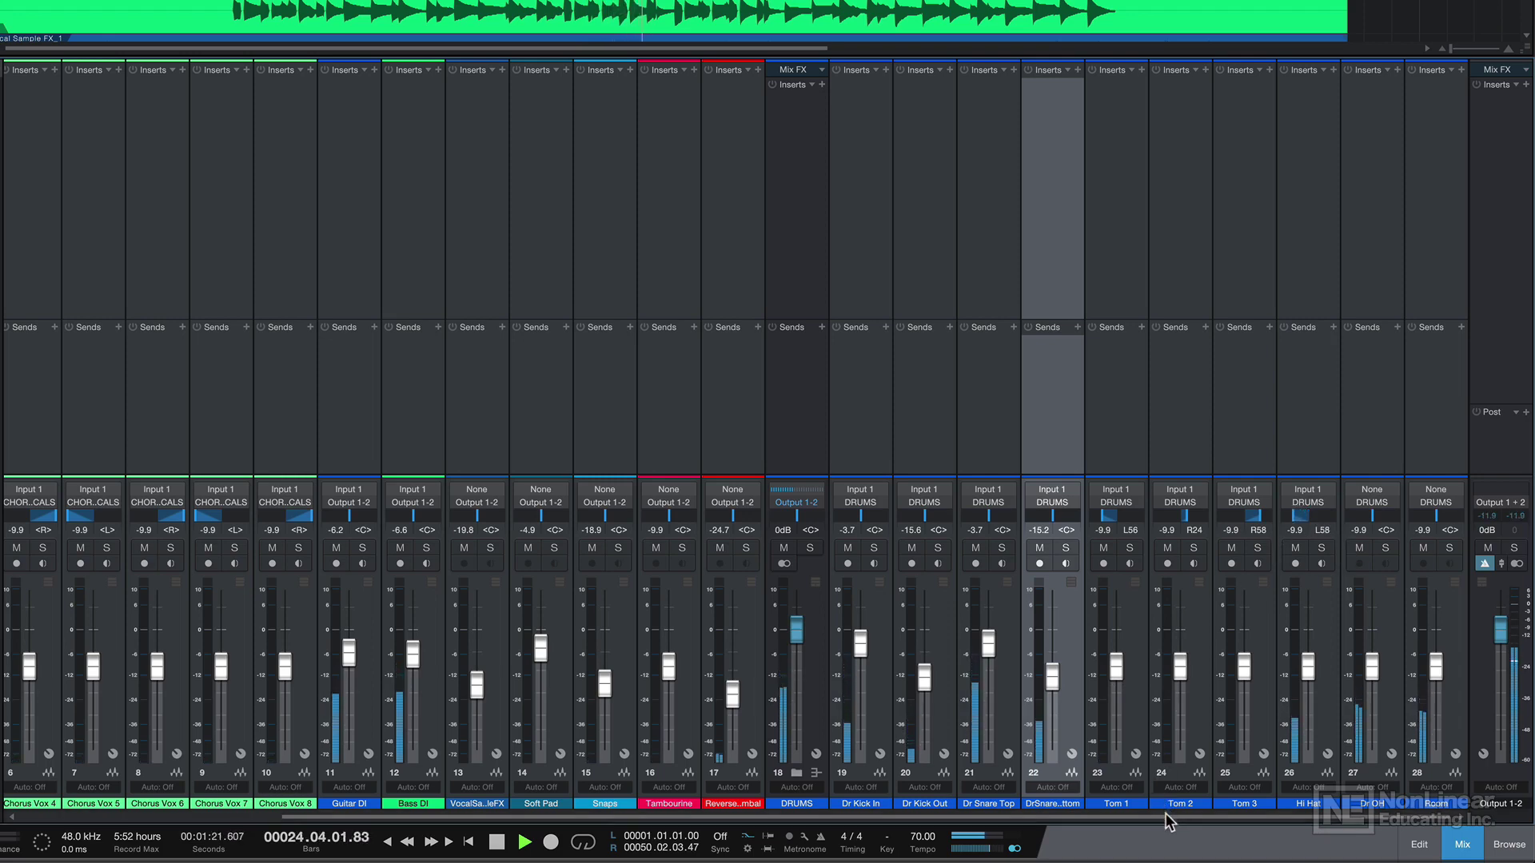
pyautogui.press('space')
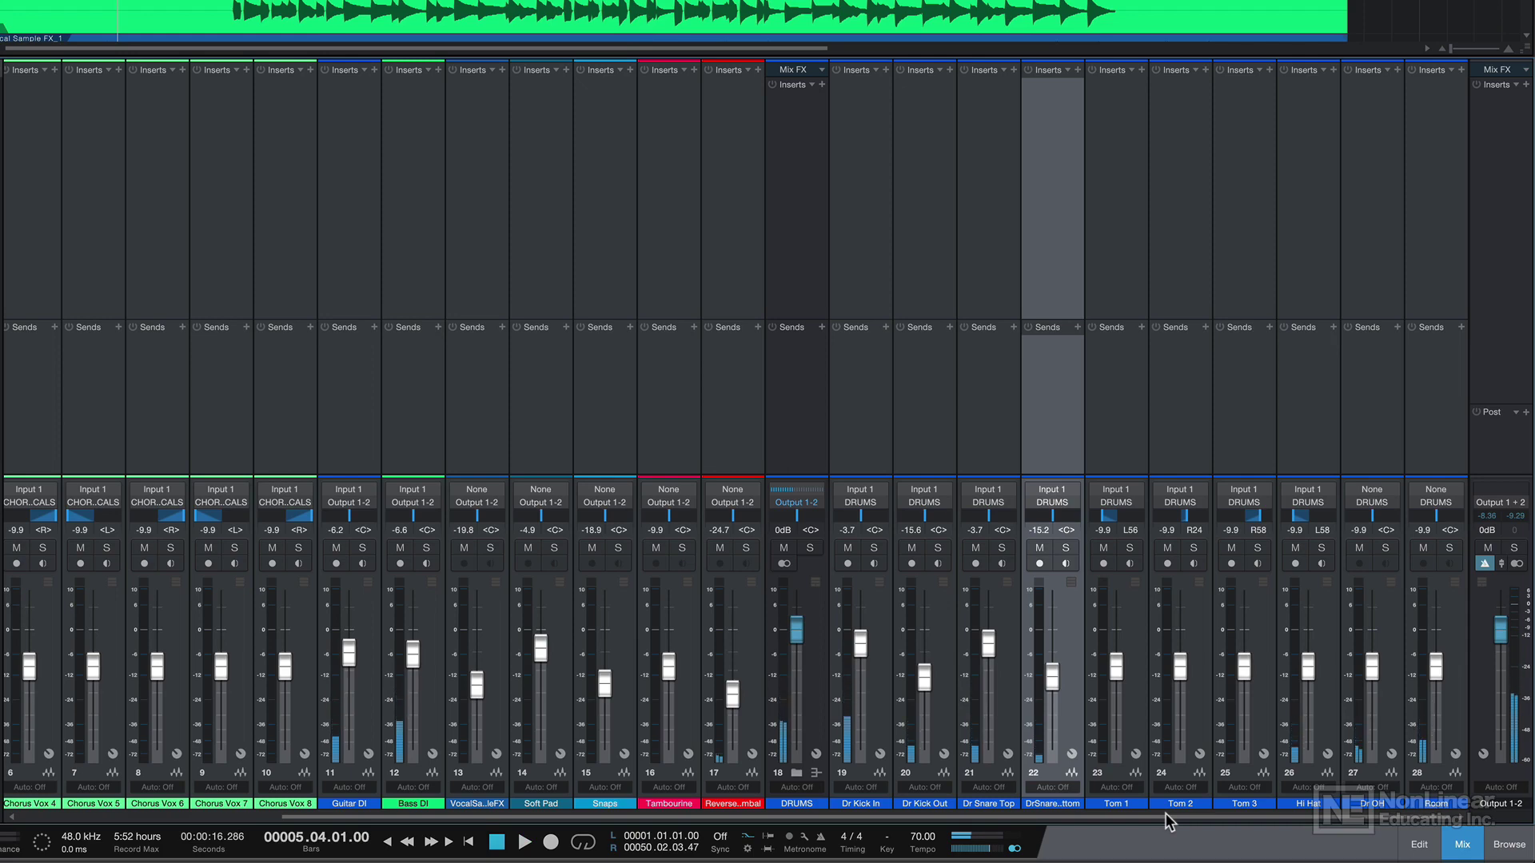
pyautogui.hscroll(-5, 1165, 813)
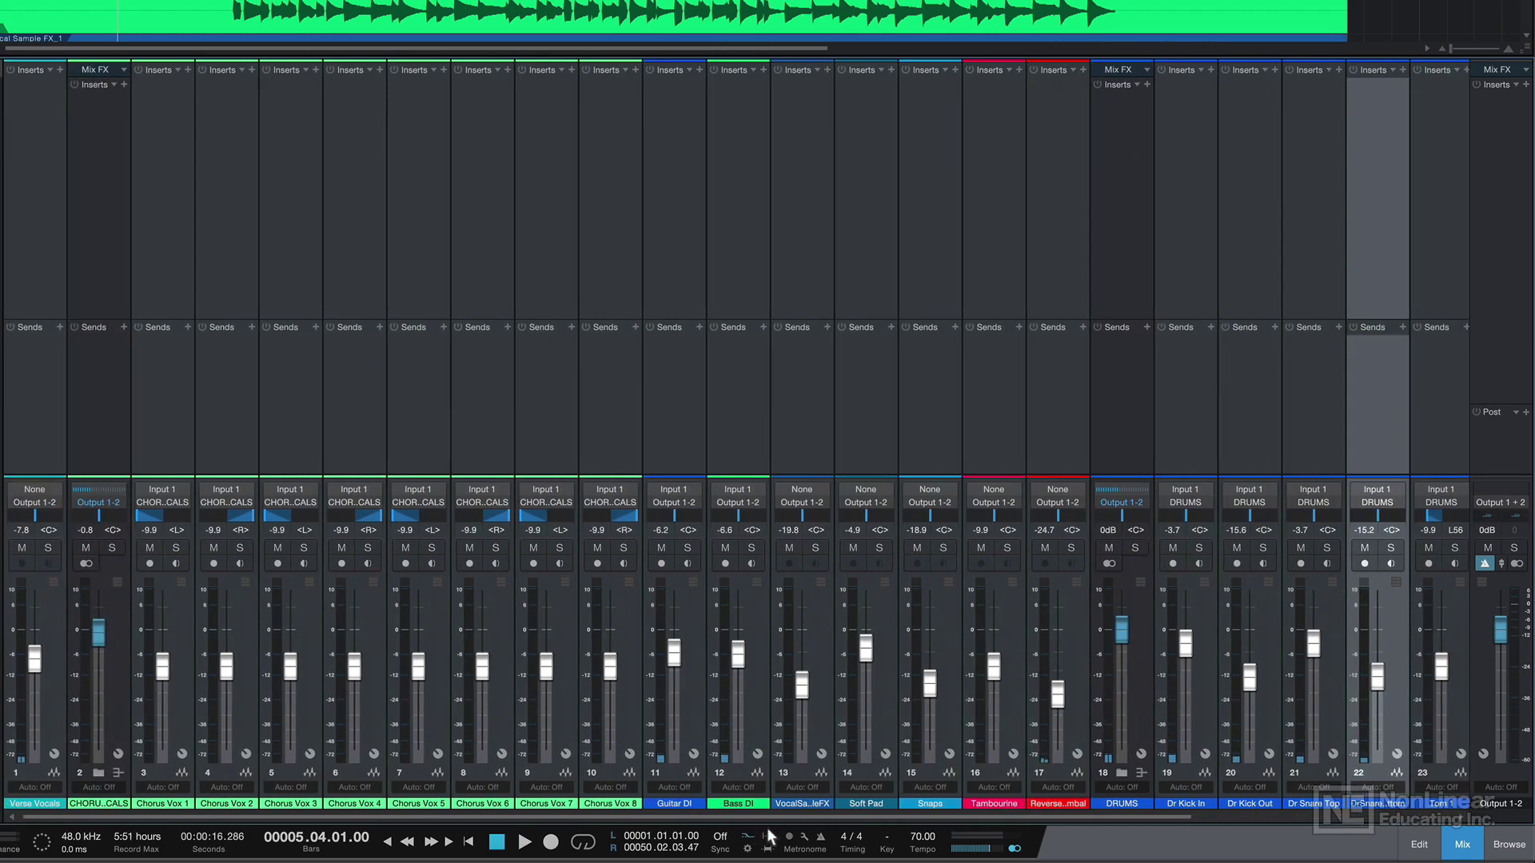
pyautogui.hscroll(5, 1091, 815)
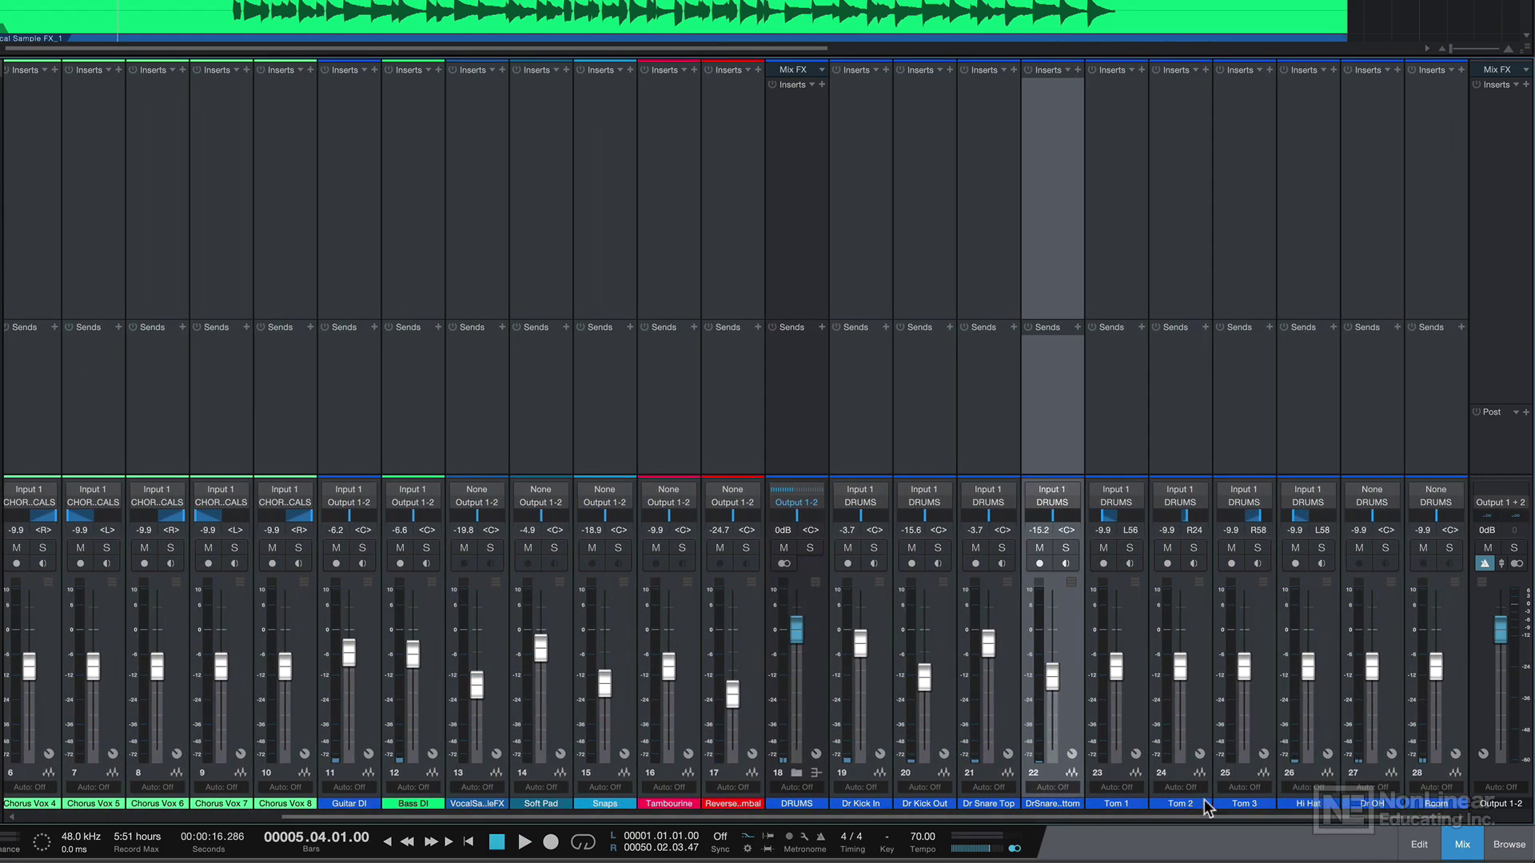